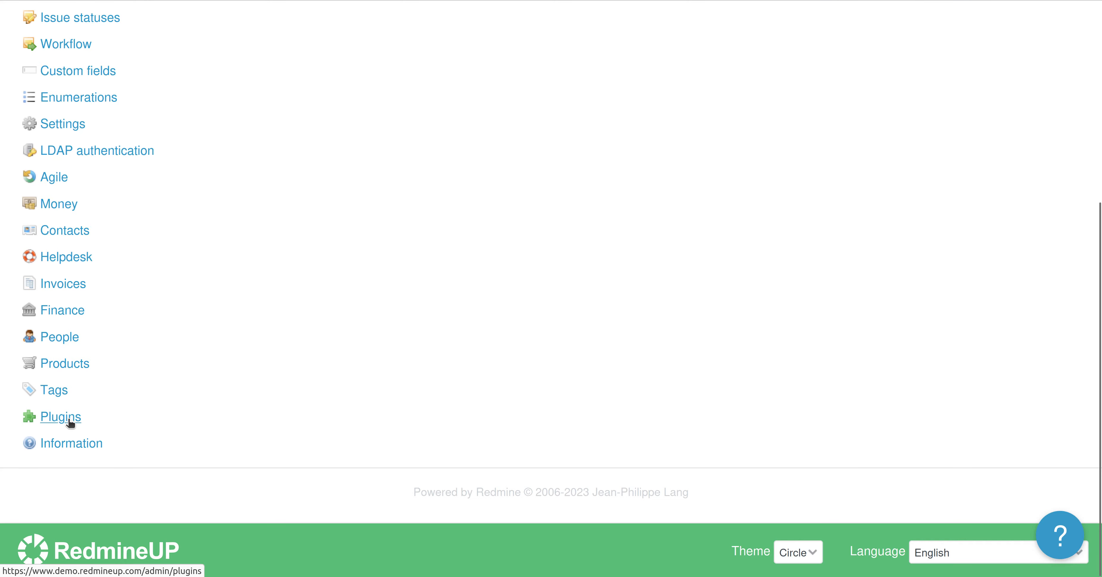
Open the configuration of the Redmine Tags plugin (Light version) from the installed plugins.
click(70, 421)
scroll(284, 375, down, 5)
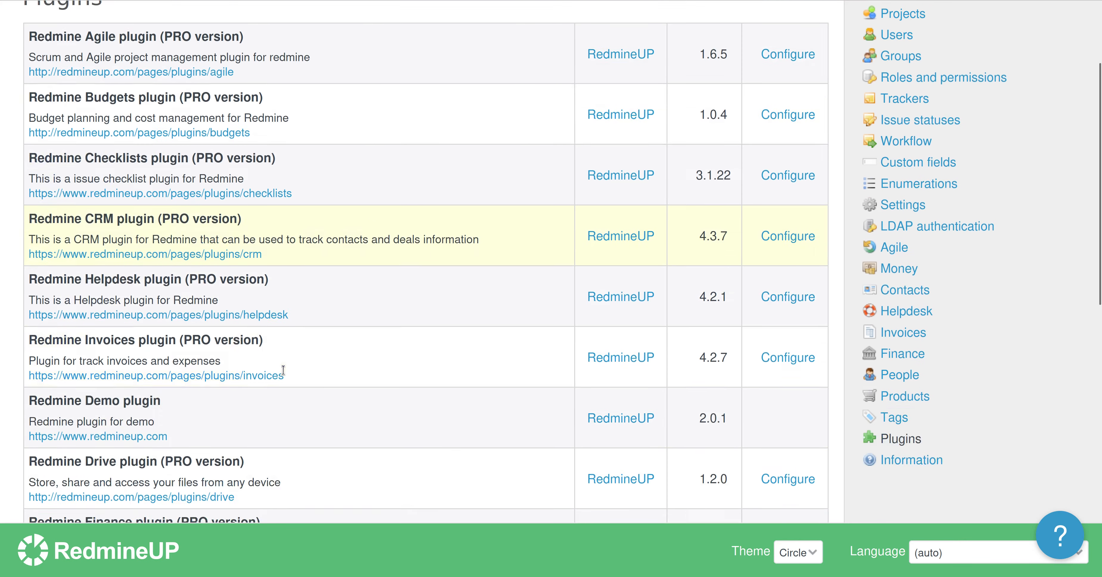
scroll(284, 375, down, 8)
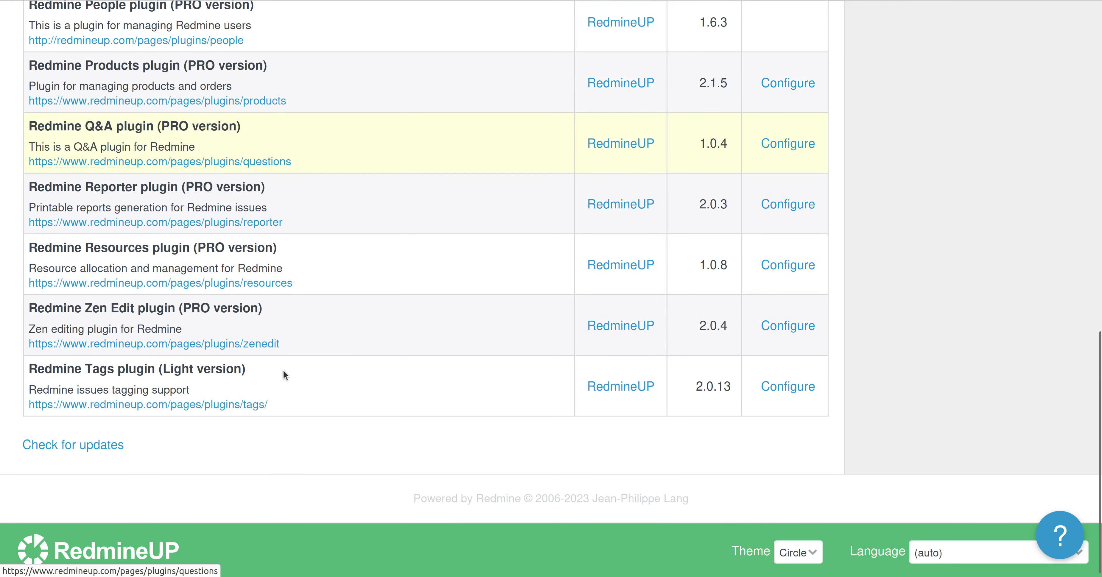
click(780, 386)
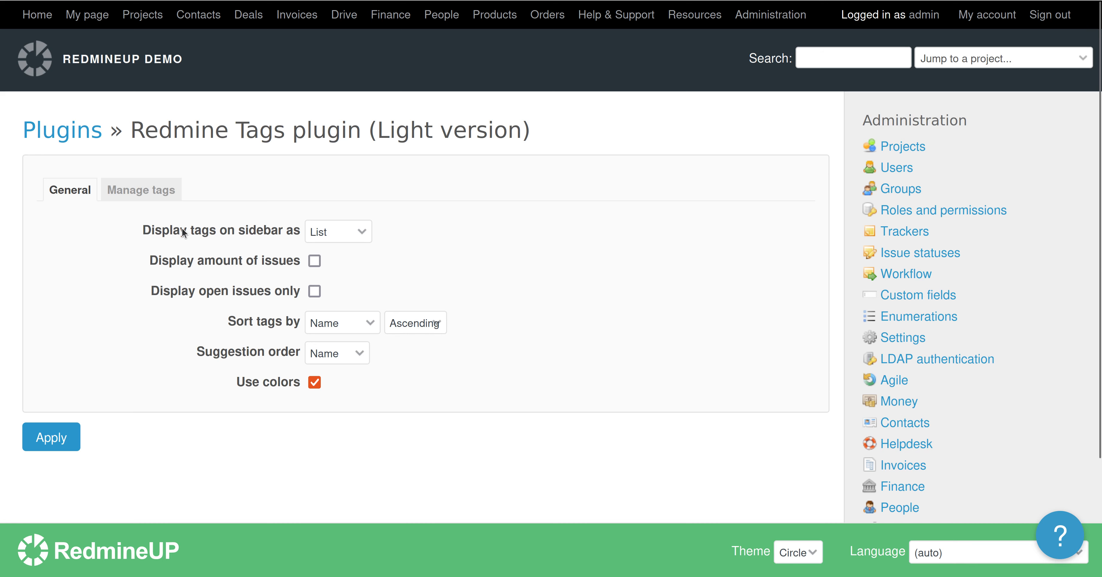
Examine the available display styles for tags on the sidebar, keeping List selected.
click(338, 233)
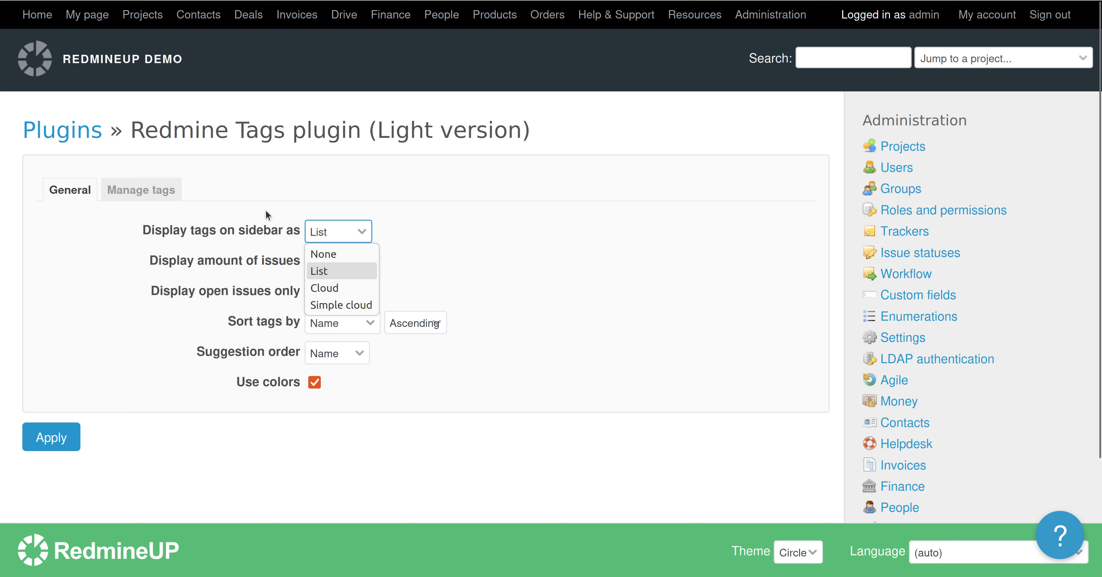
click(246, 229)
triple_click(246, 229)
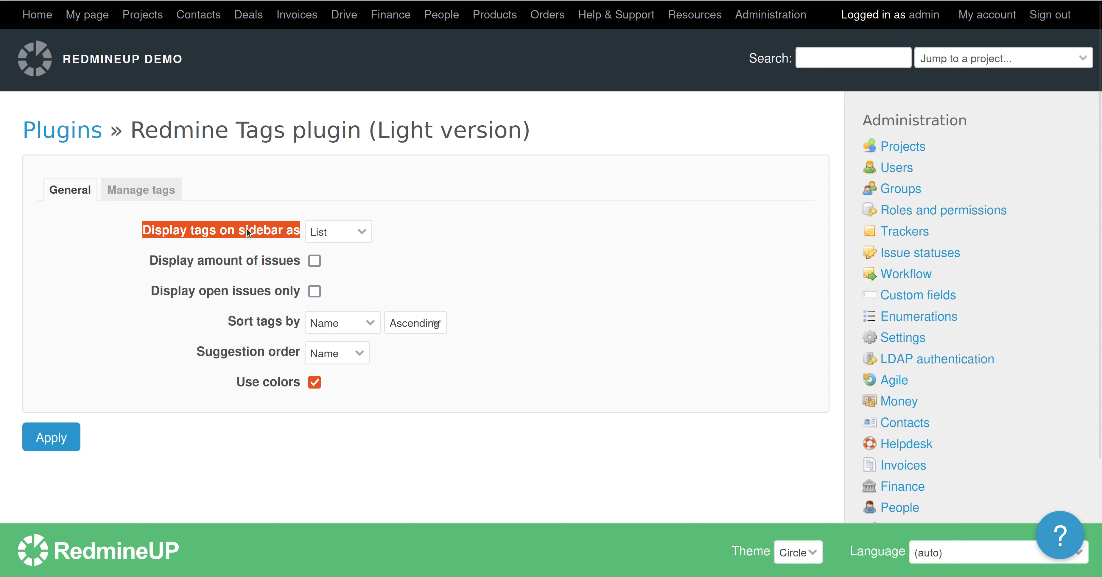
click(247, 231)
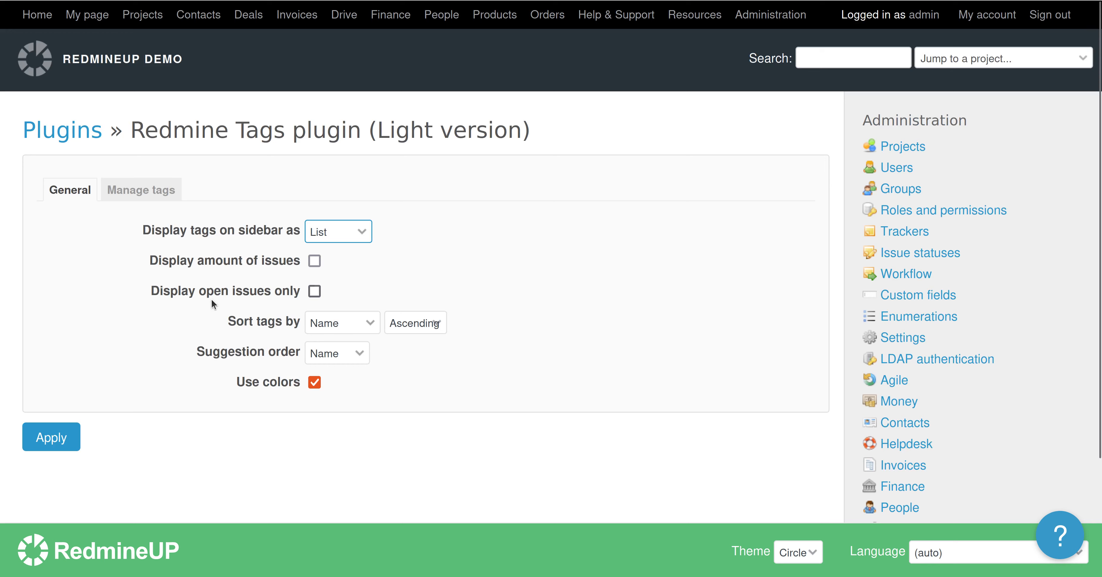
Enable displaying the amount of issues for tags, apply the setting and reload the issue list.
click(315, 261)
click(75, 444)
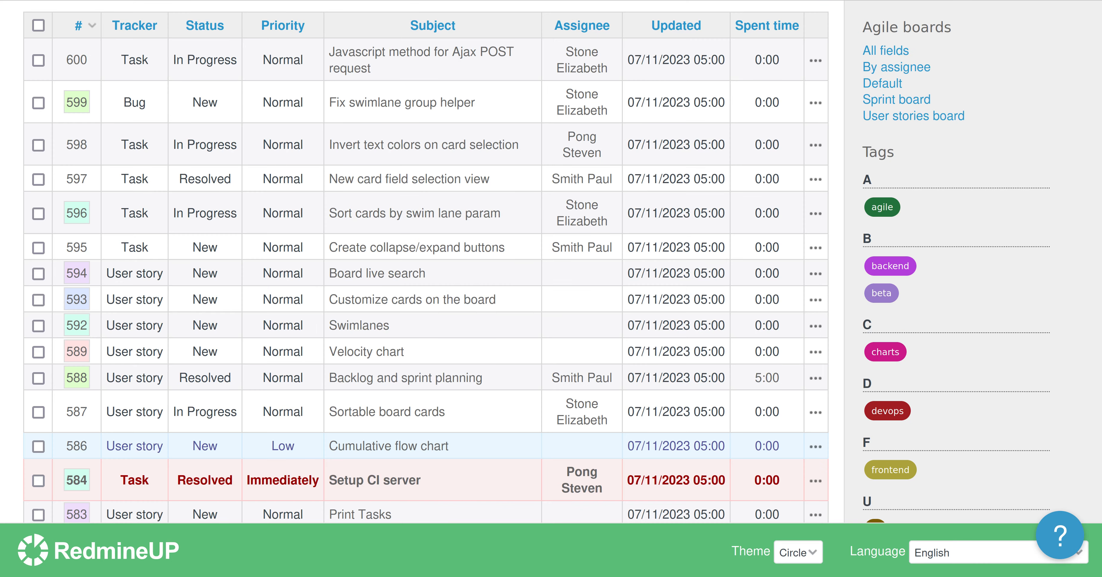
key(F5)
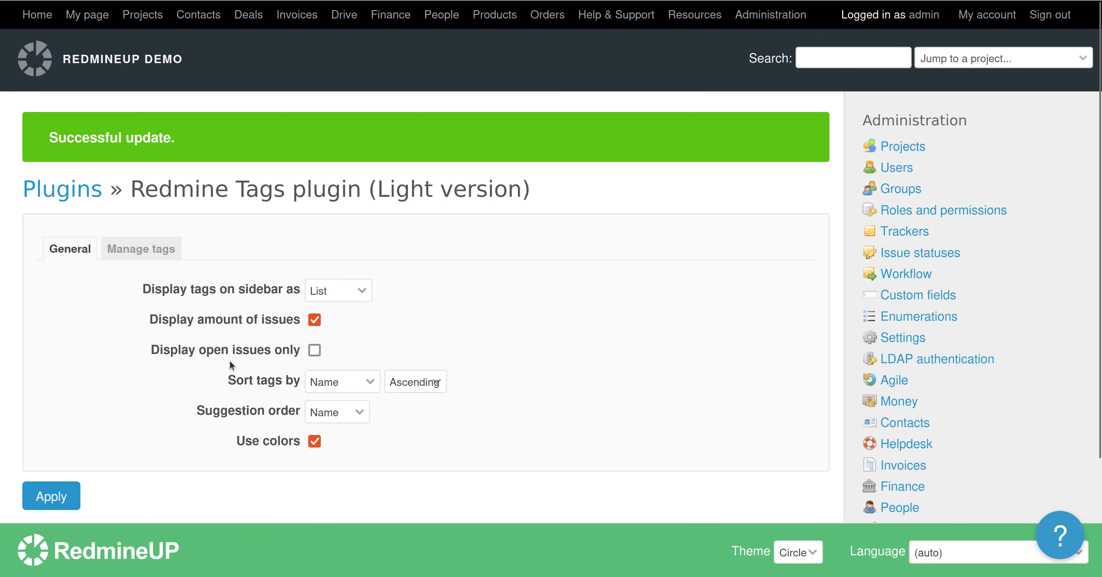
Enable displaying open issues only, apply the setting and check the tags beside the issue list.
double_click(176, 352)
click(136, 406)
click(48, 498)
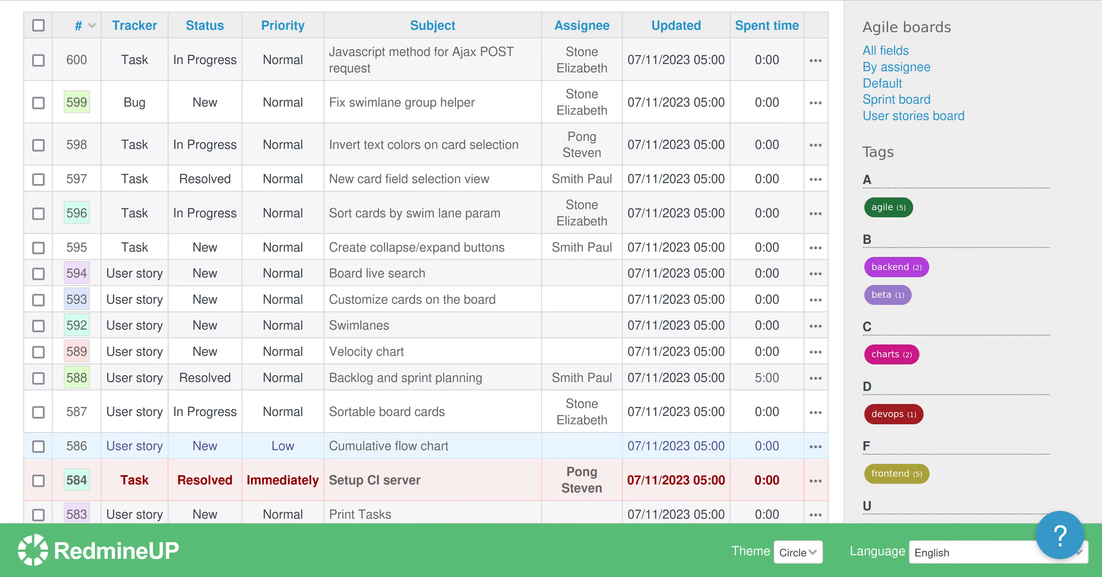
scroll(889, 309, down, 1)
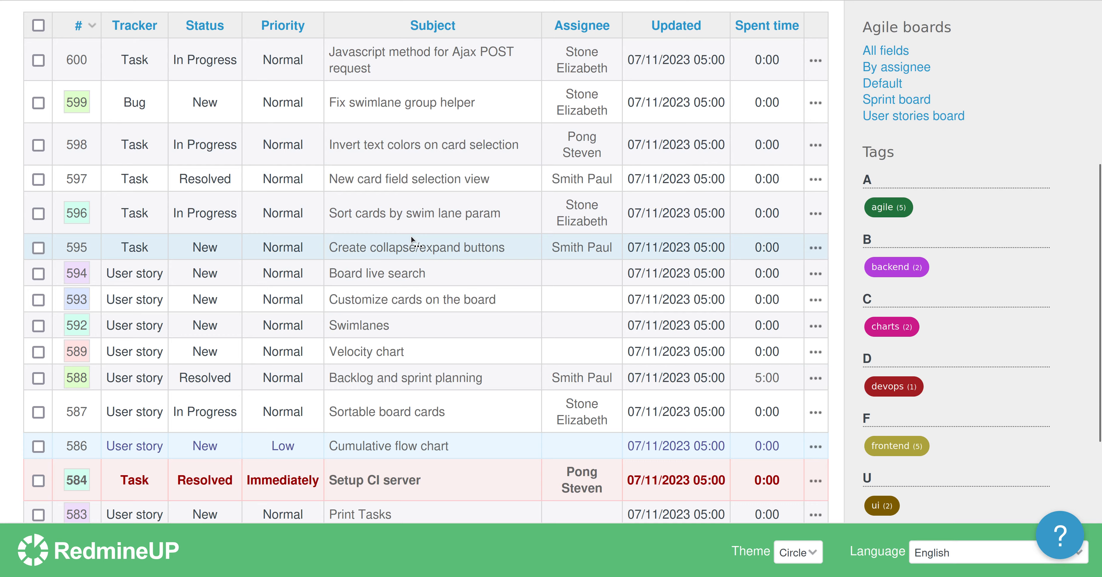
scroll(385, 243, down, 3)
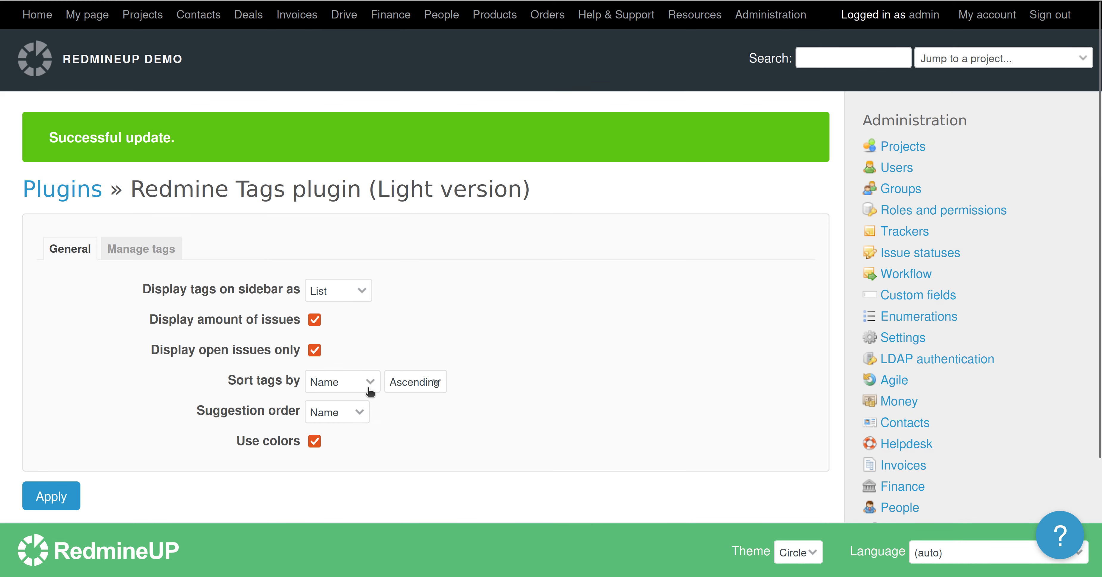
Set the tag sort direction to Descending, apply it and refresh the issue list.
click(413, 391)
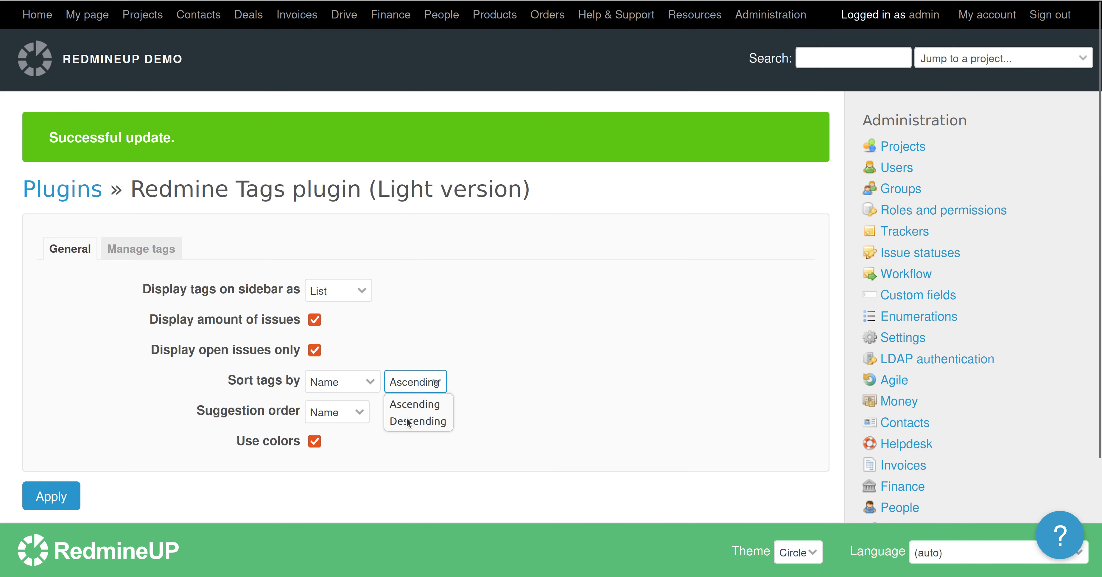
click(406, 422)
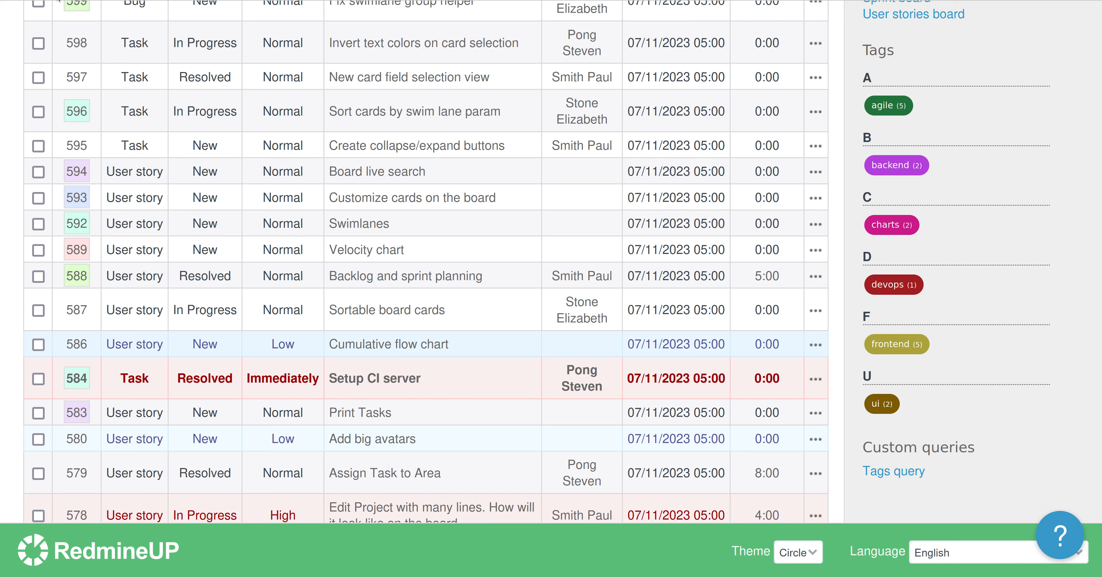
click(58, 1)
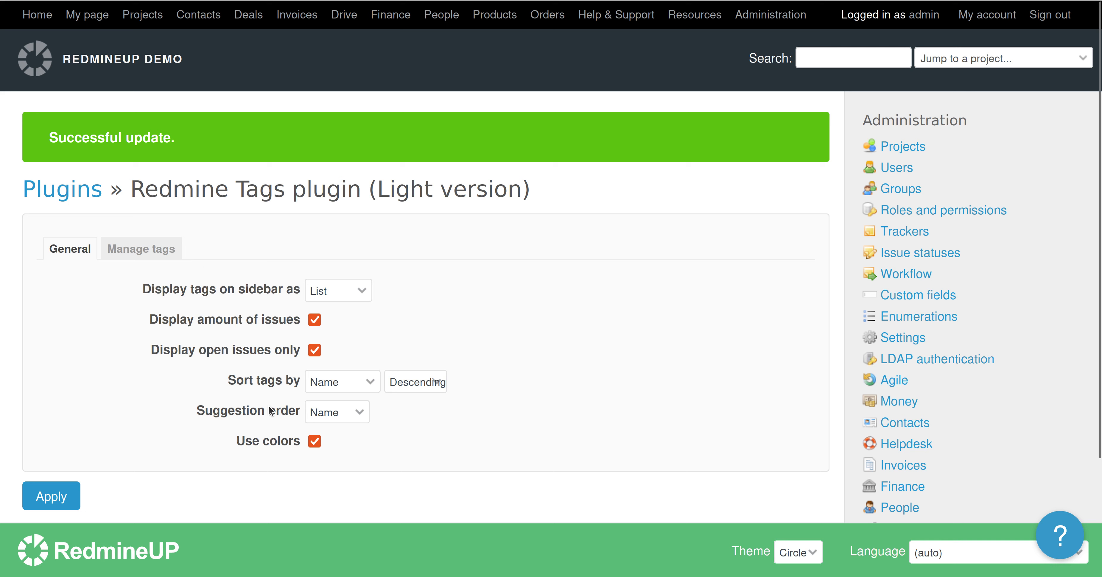
Sort tags by Issues amount, apply the setting and check the tag order beside the issue list.
click(347, 383)
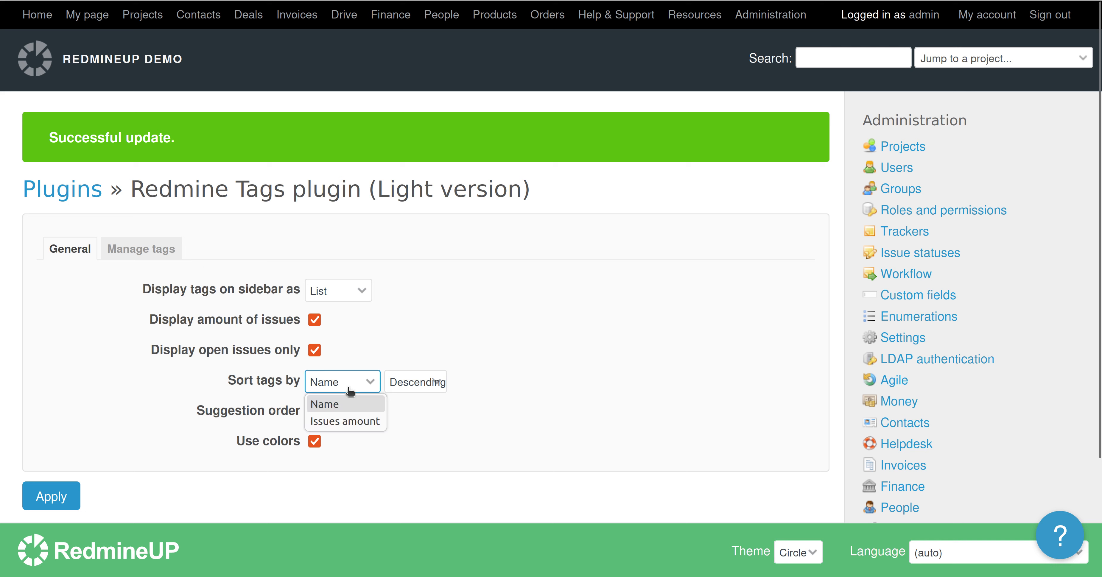
click(342, 420)
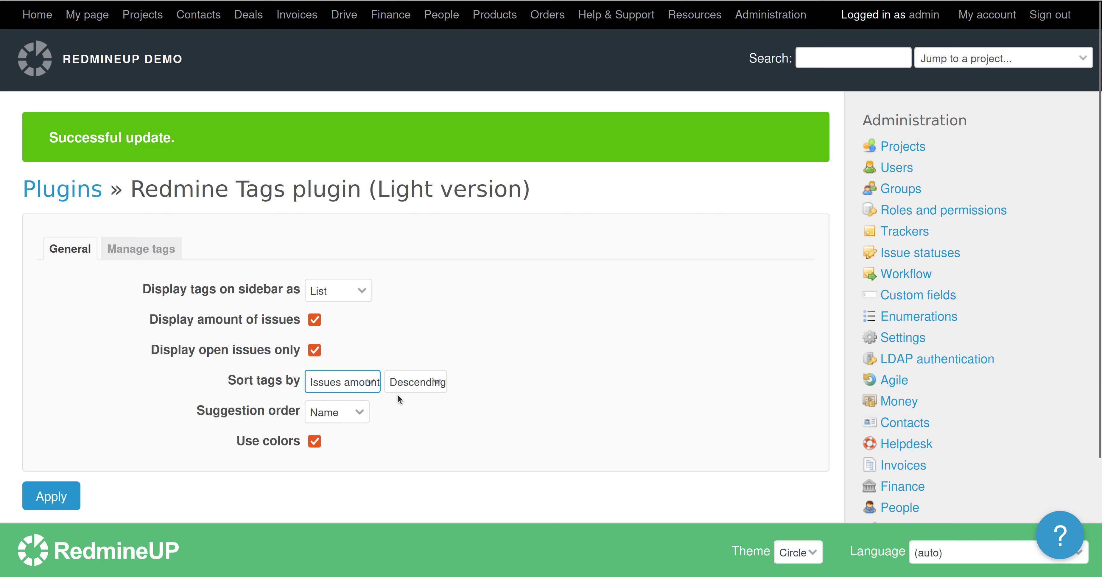
click(45, 496)
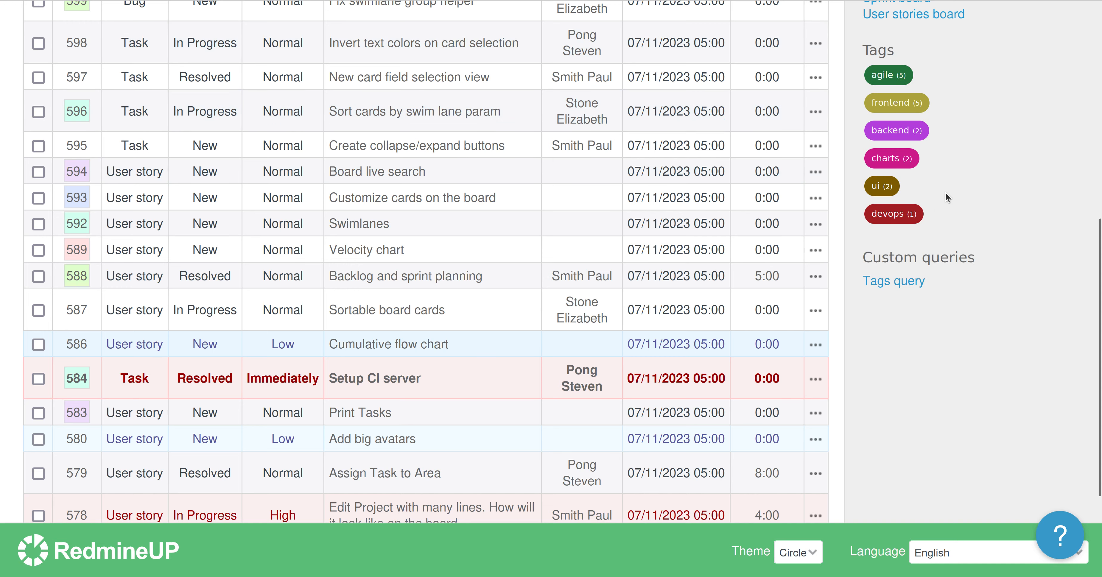
scroll(945, 193, up, 7)
scroll(954, 248, down, 5)
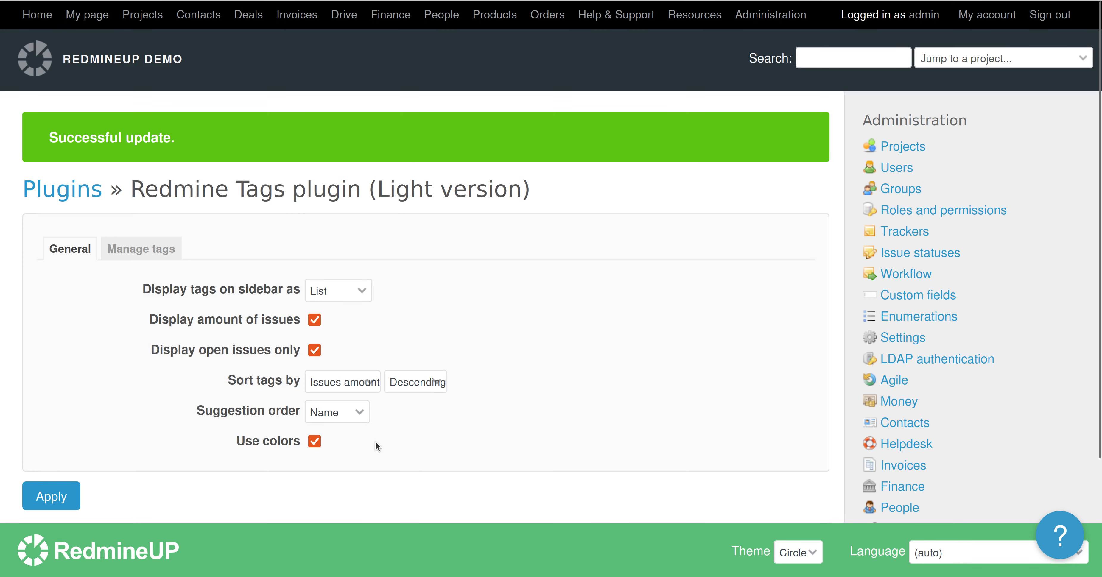
Set the tag sort direction to Ascending, apply it and reload the issue list.
click(416, 386)
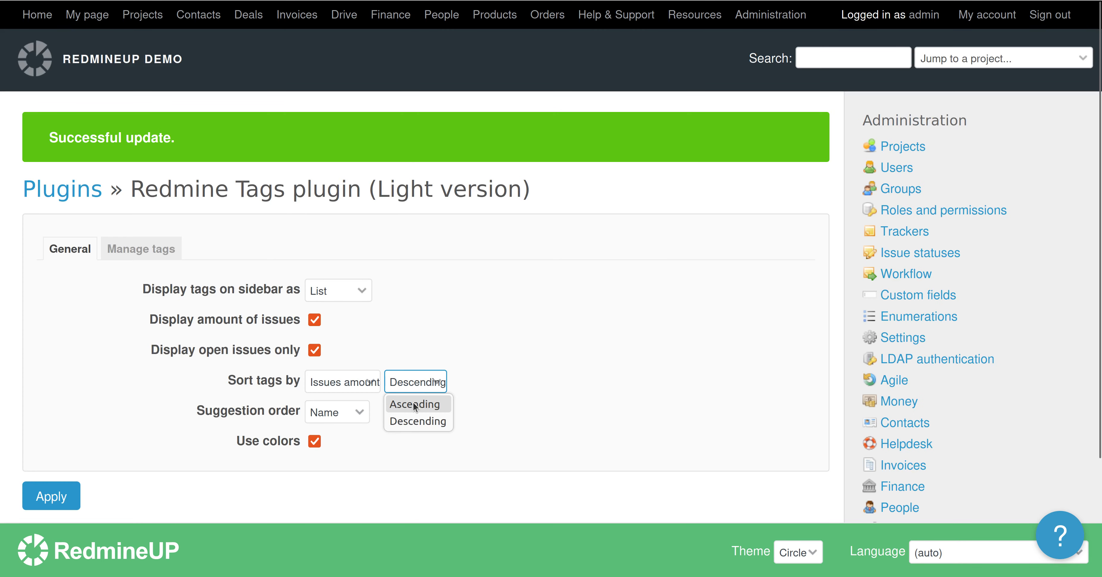
click(413, 402)
click(65, 494)
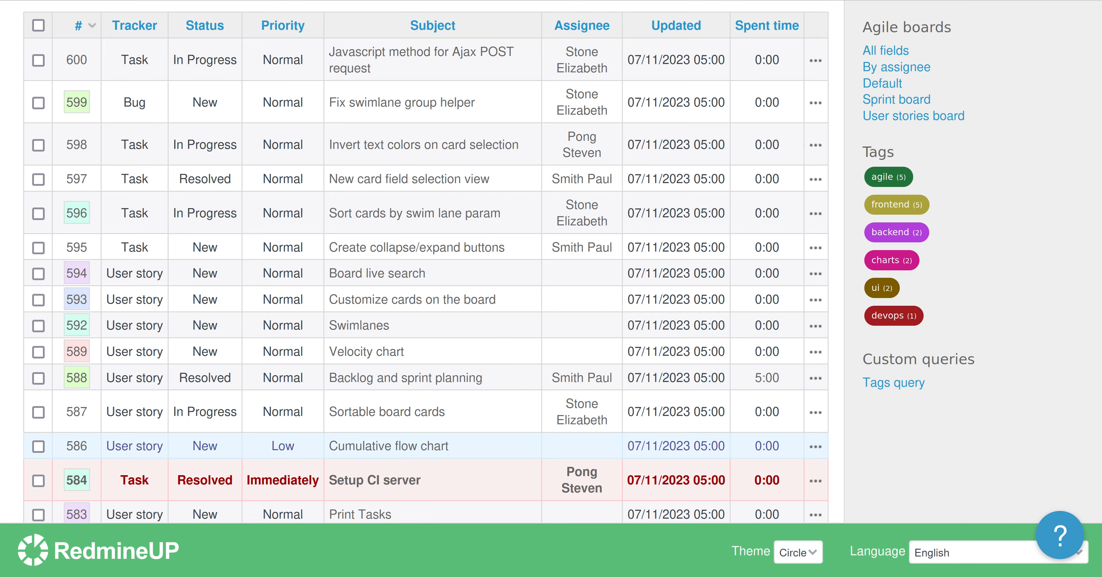
key(F5)
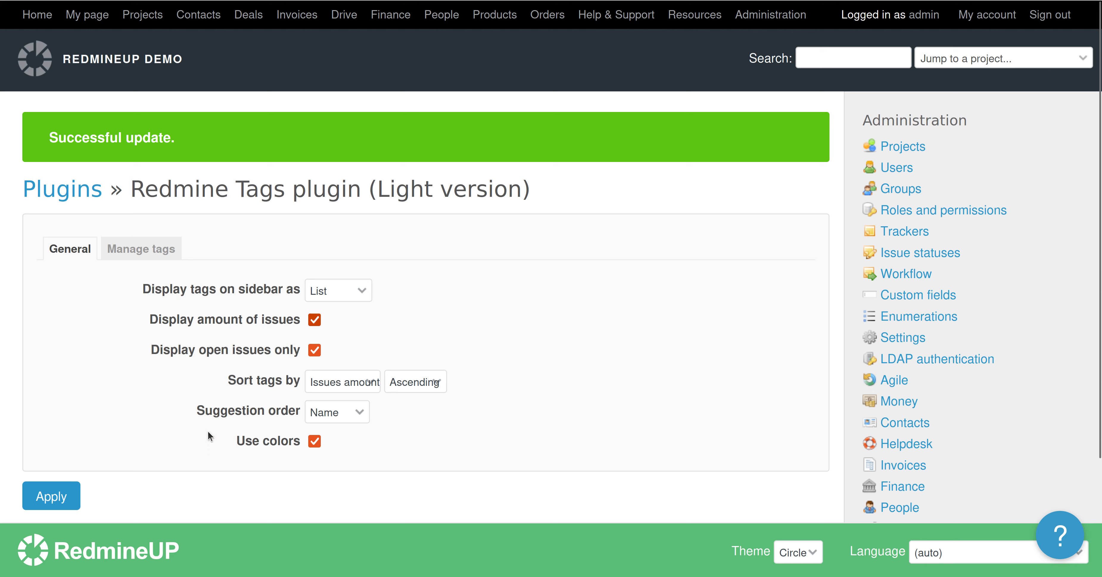
Examine the available suggestion order options for tags, keeping Name selected.
double_click(254, 411)
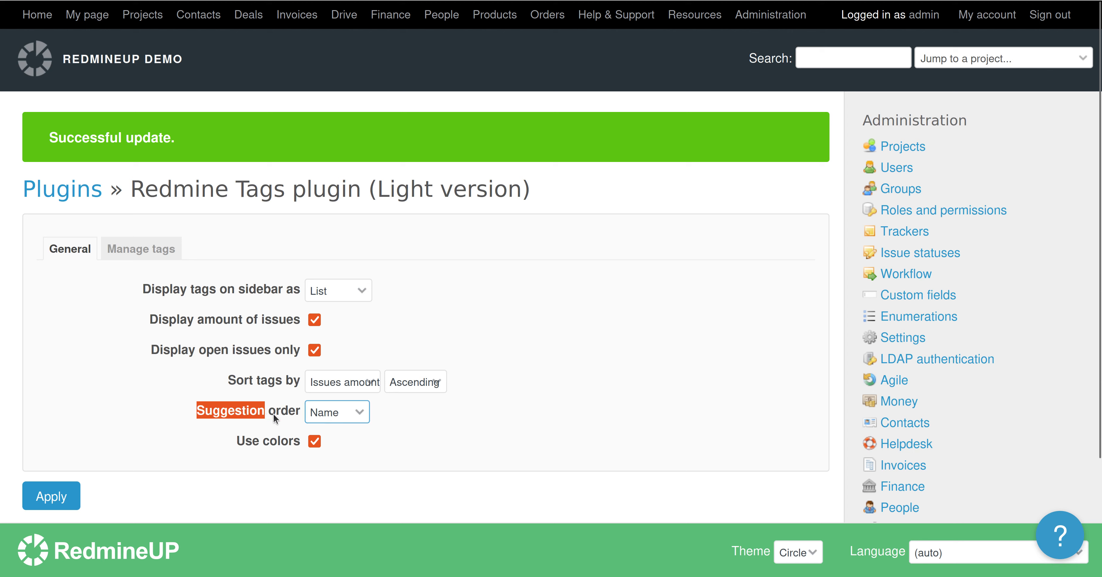
drag(254, 411, 277, 414)
click(332, 413)
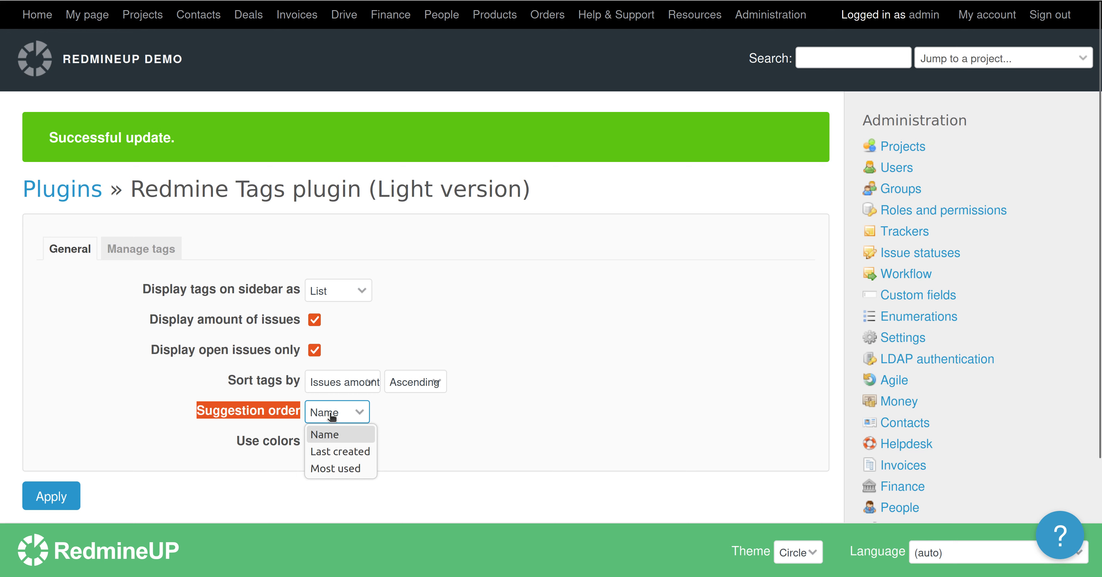
click(331, 413)
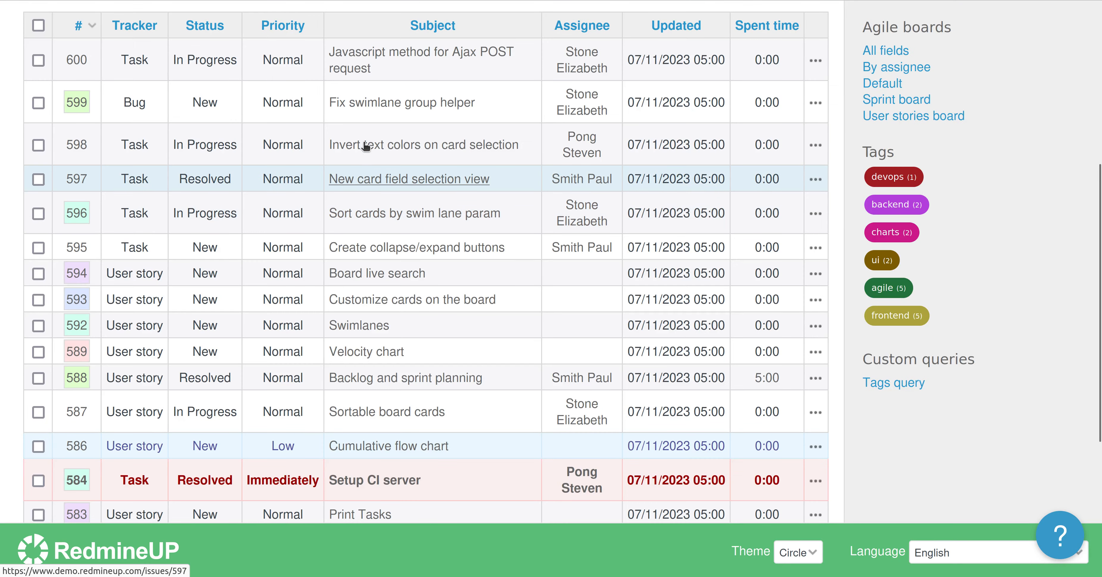
Open the issue "Fix swimlane group helper" for editing and examine the order of its tag suggestions.
click(390, 108)
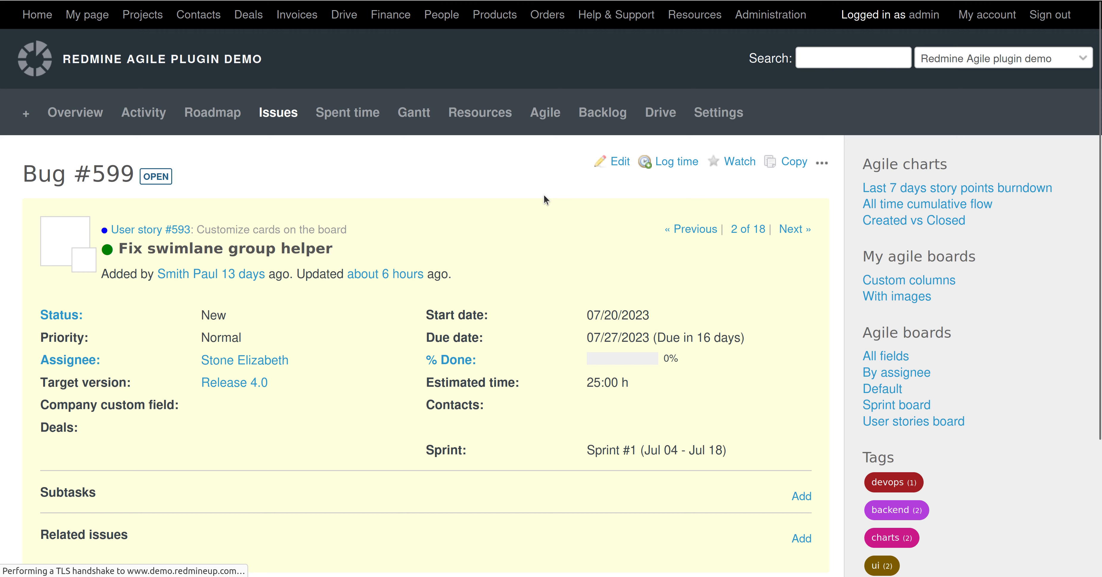
click(613, 164)
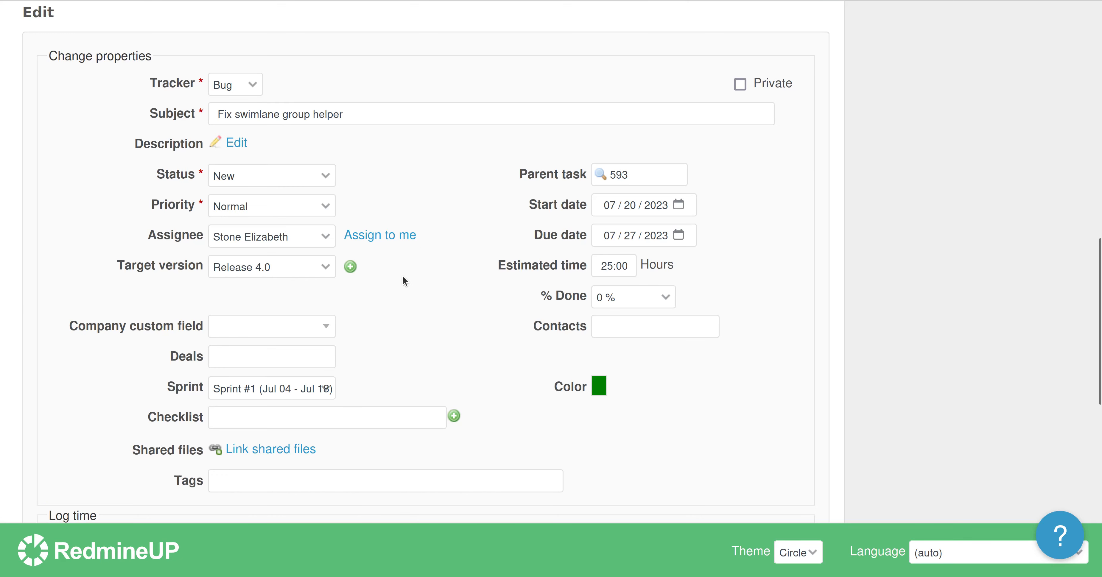
scroll(391, 295, down, 2)
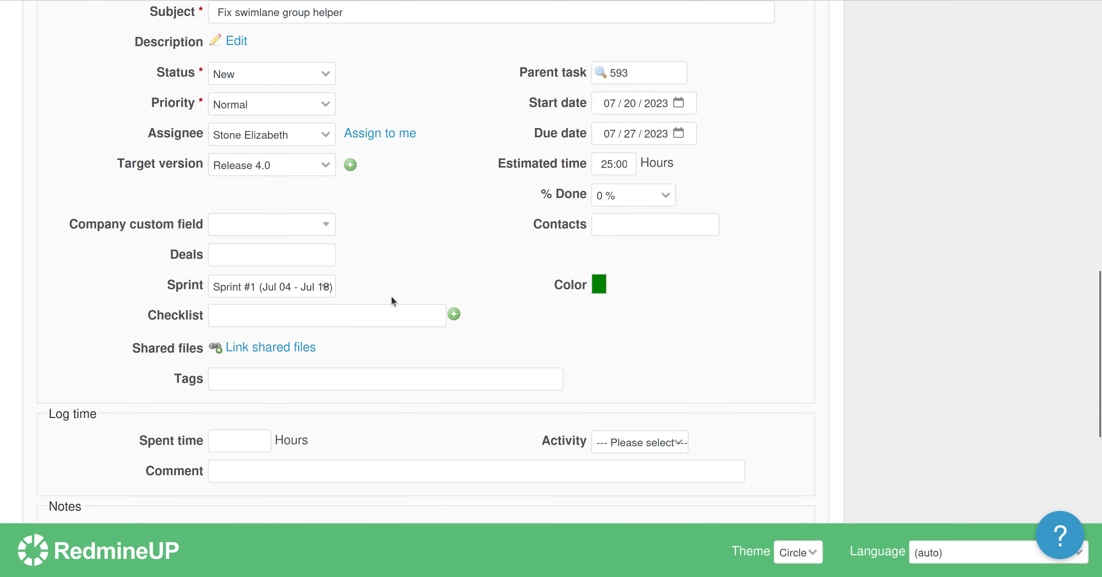
click(243, 376)
scroll(110, 372, down, 1)
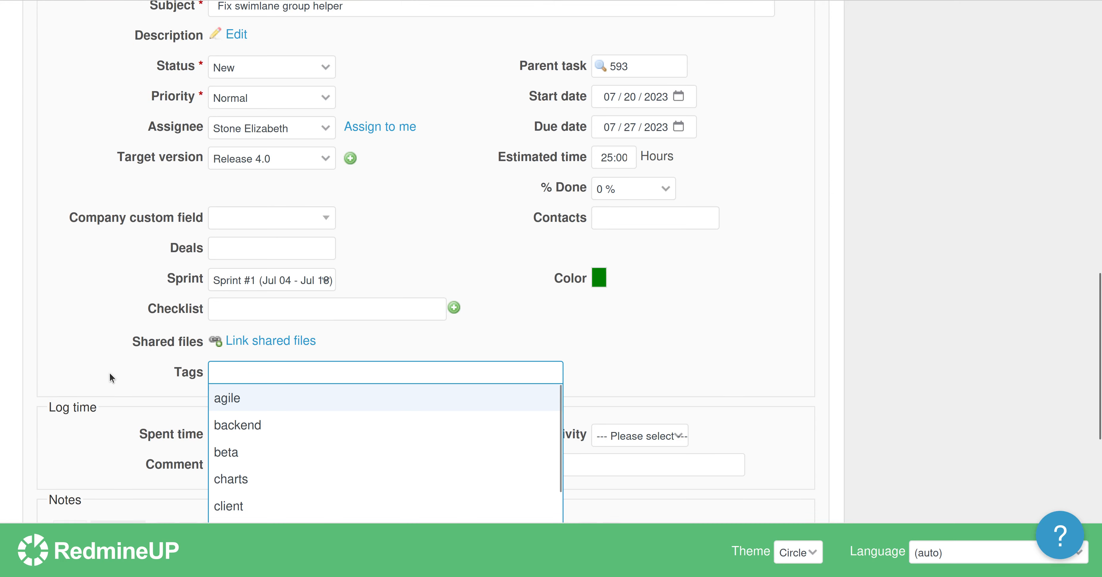
scroll(110, 376, down, 3)
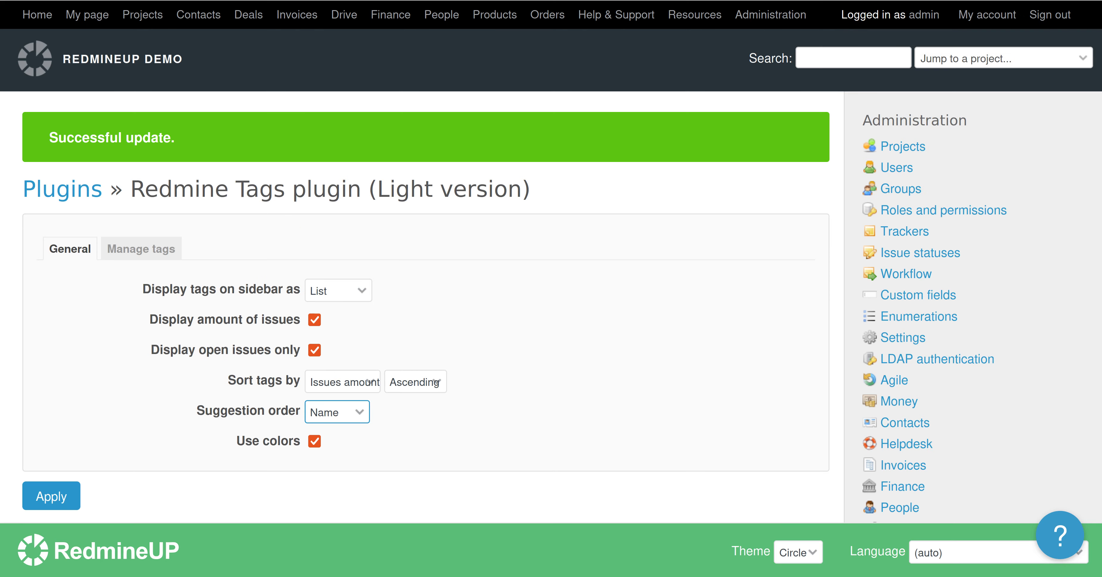
Set the tag suggestion order to Last created and apply the plugin settings.
click(327, 421)
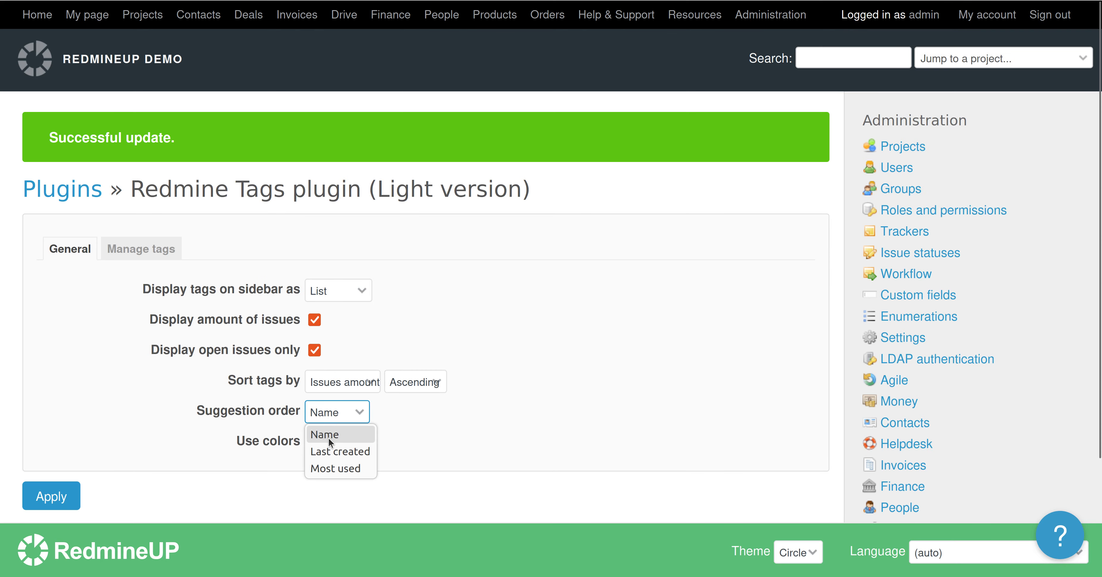
click(329, 449)
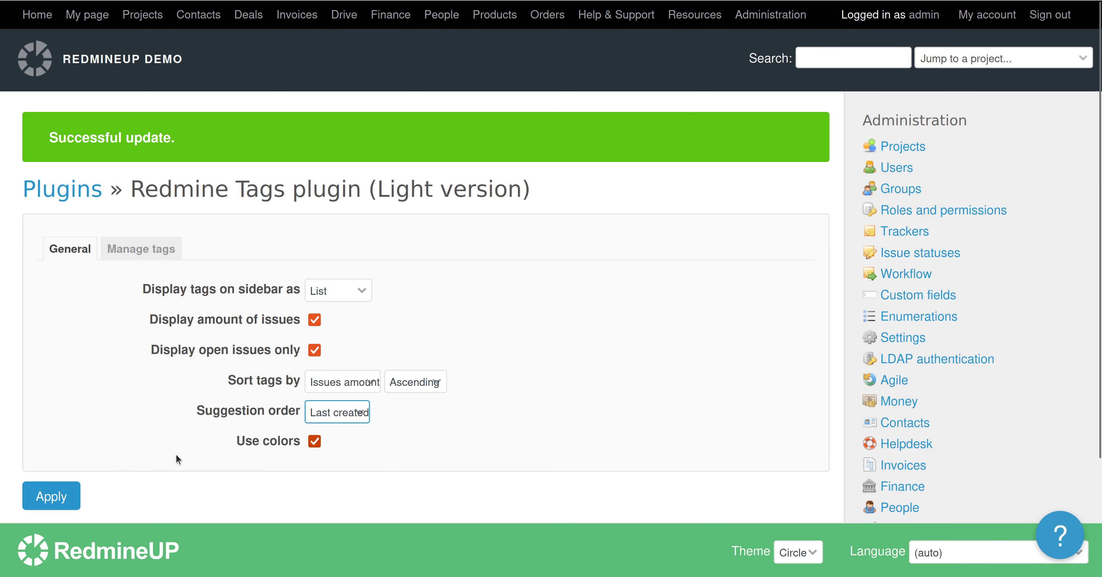
click(67, 498)
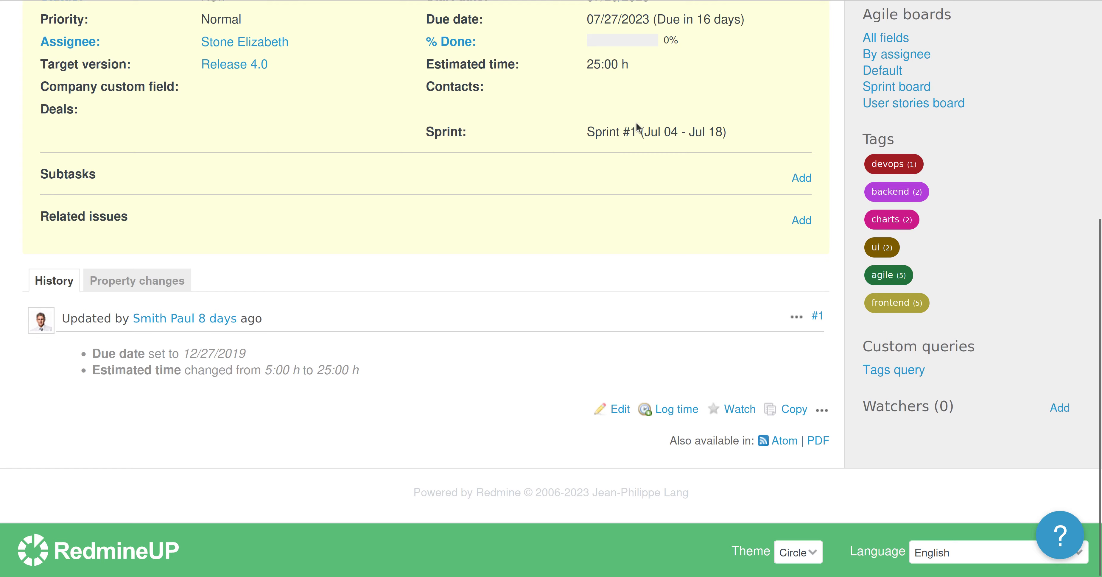
Edit Bug #599 again and bring up the suggestions for its tags to check their order.
scroll(636, 127, up, 5)
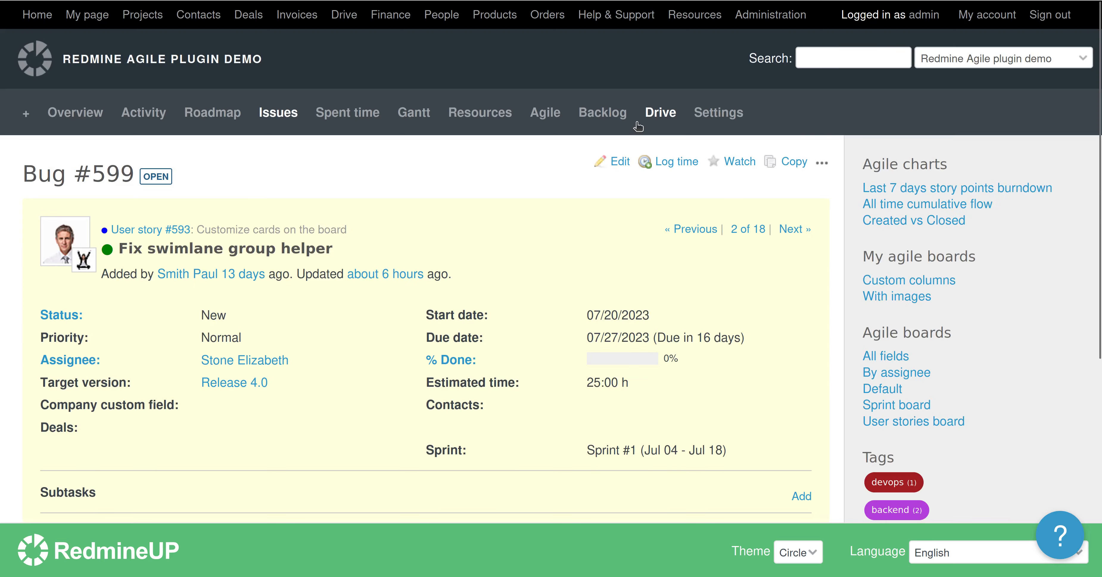
click(619, 162)
scroll(540, 255, down, 1)
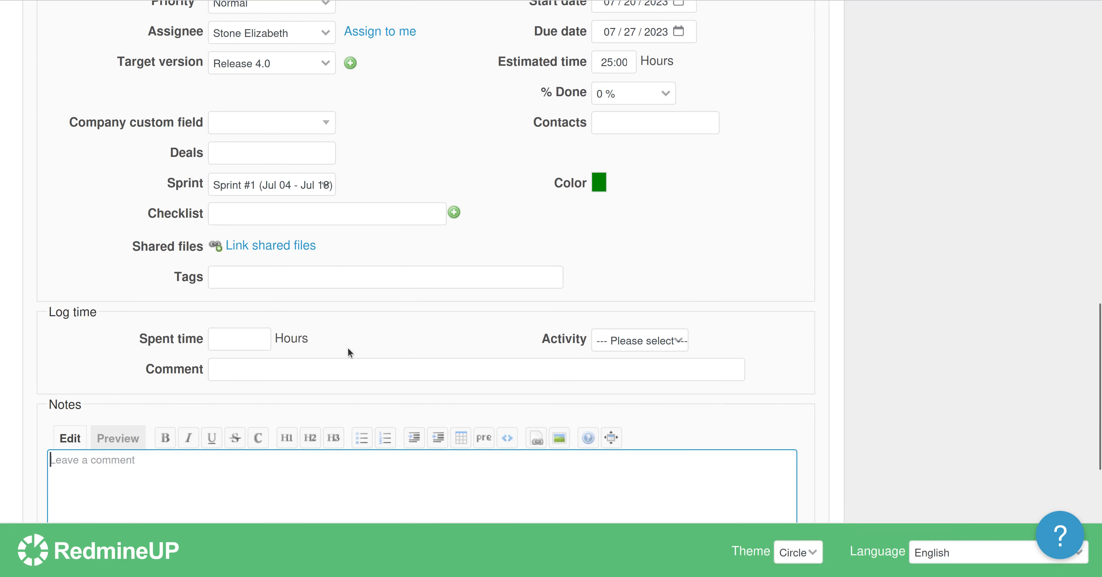
click(315, 285)
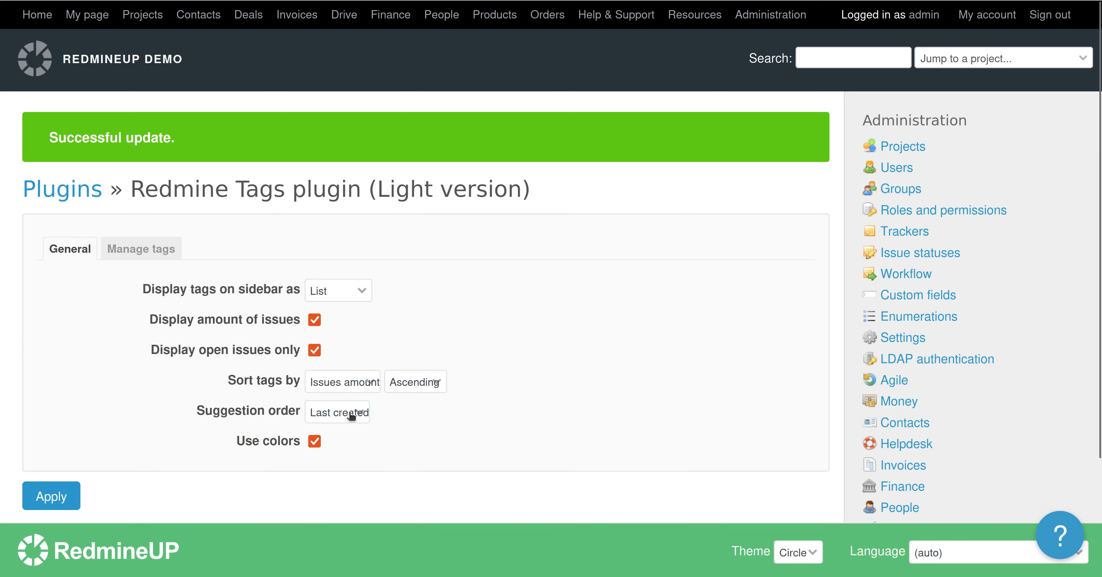
Set the tag suggestion order to Most used and apply the plugin settings.
click(351, 416)
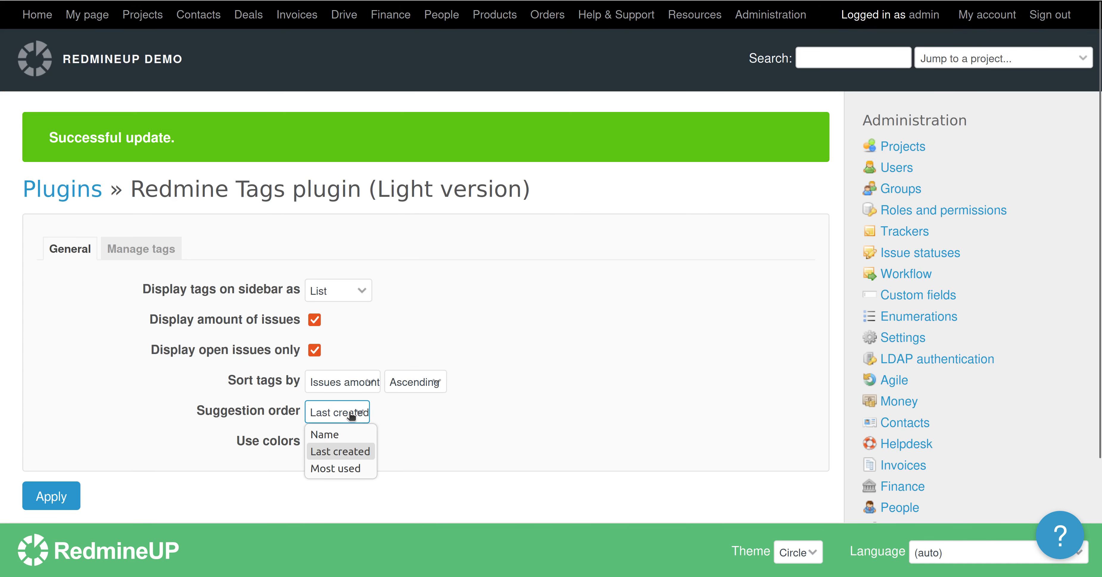
click(332, 469)
click(47, 497)
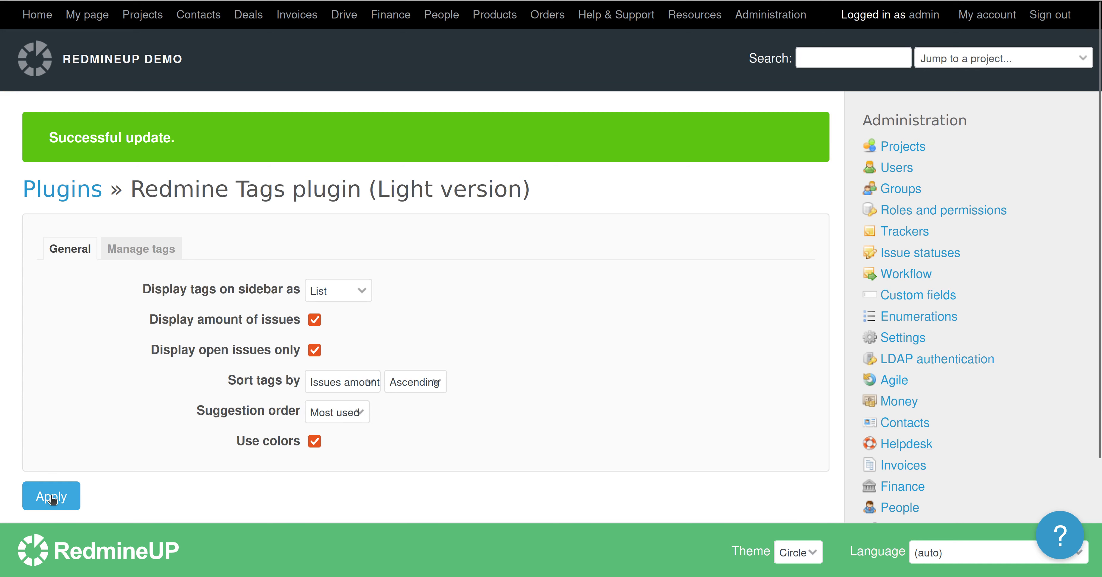
Edit Bug #599 once more and examine its tag suggestions under the Most used order.
click(126, 27)
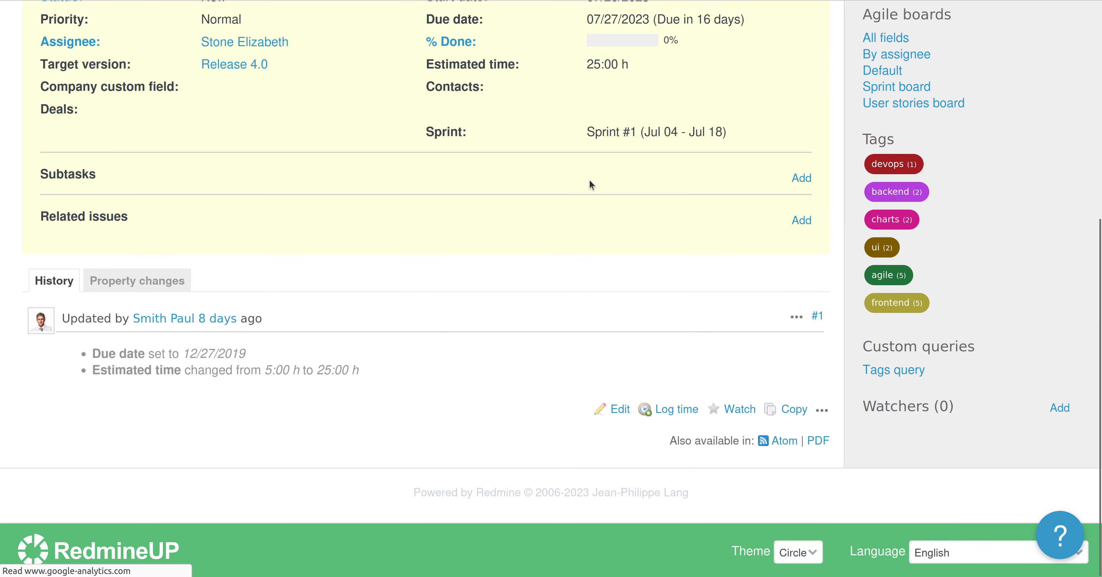
scroll(599, 173, up, 5)
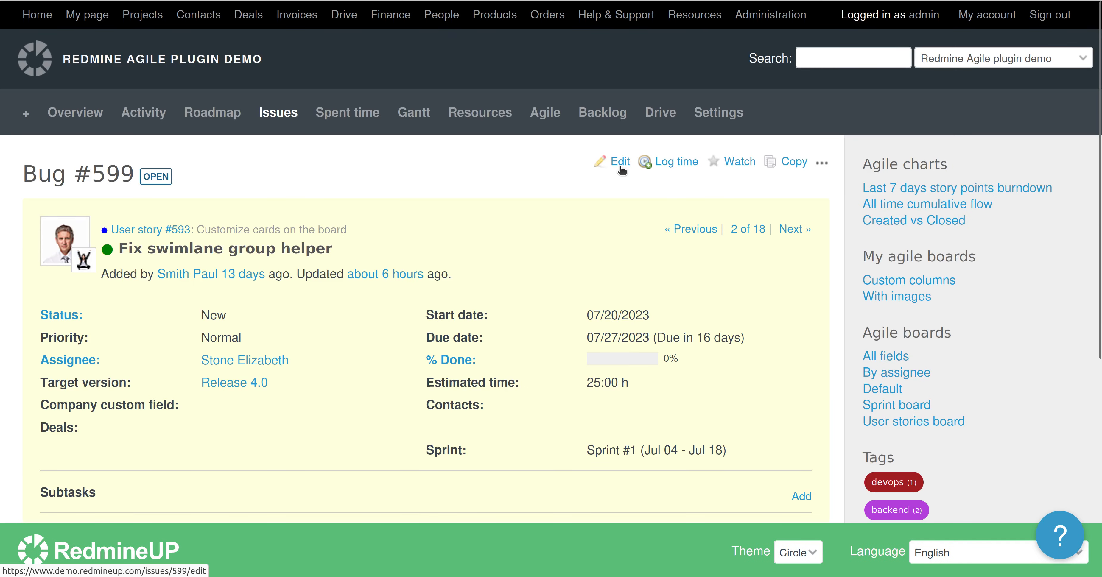
click(619, 36)
scroll(522, 249, up, 5)
scroll(521, 253, down, 5)
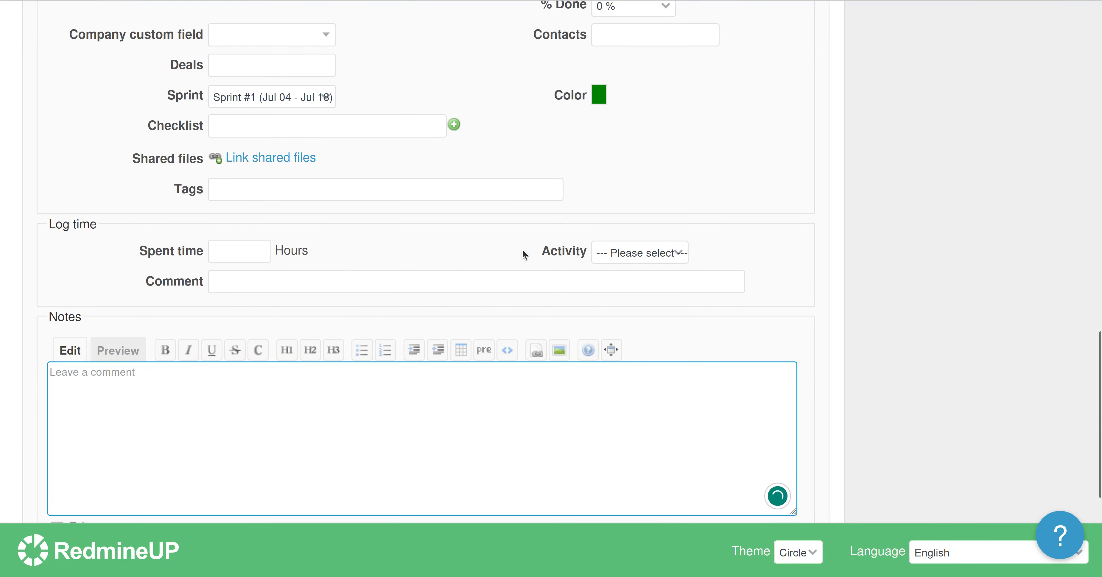
click(284, 182)
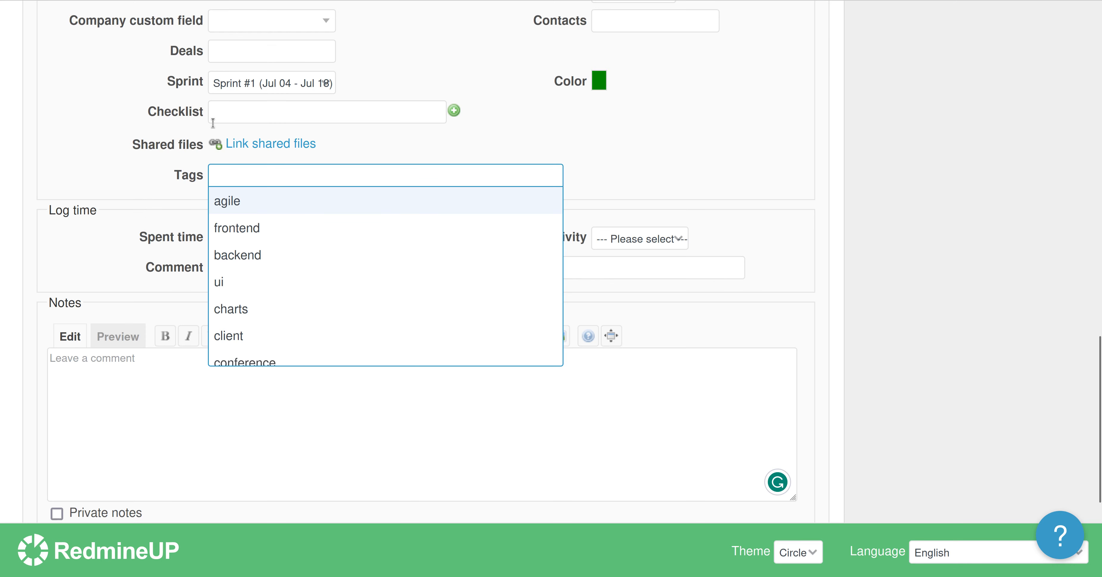
click(251, 173)
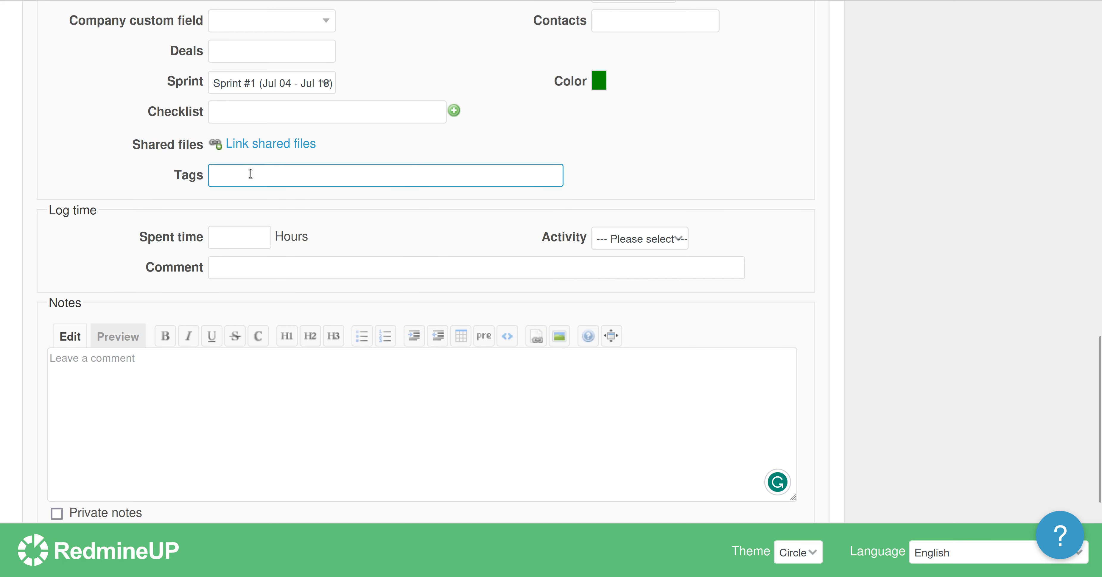
click(250, 174)
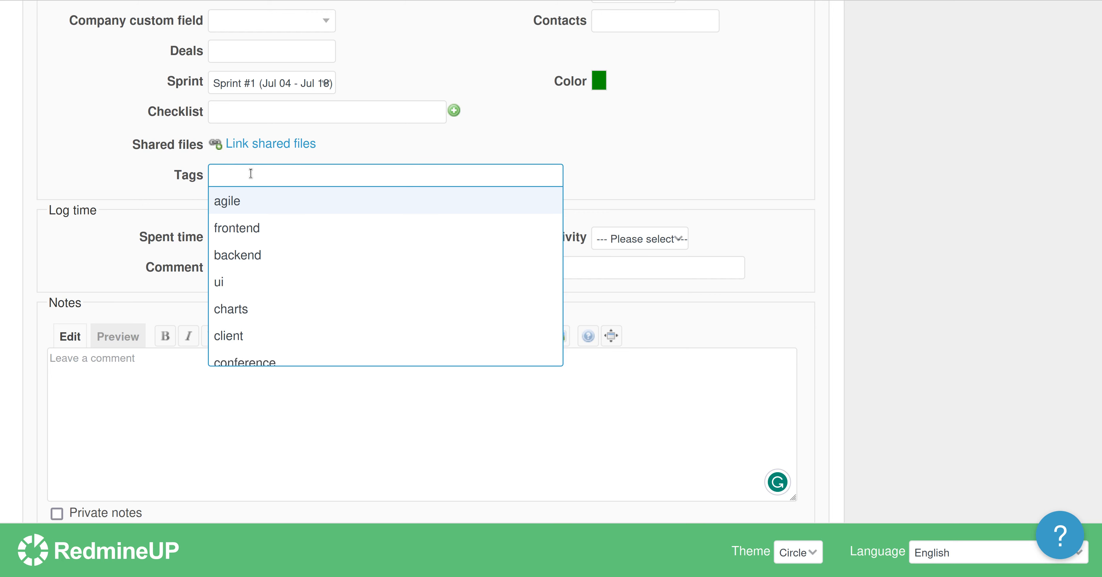
Narrow the tag suggestions of Bug #599 with the text "agi" and clear the entry again.
text(agi)
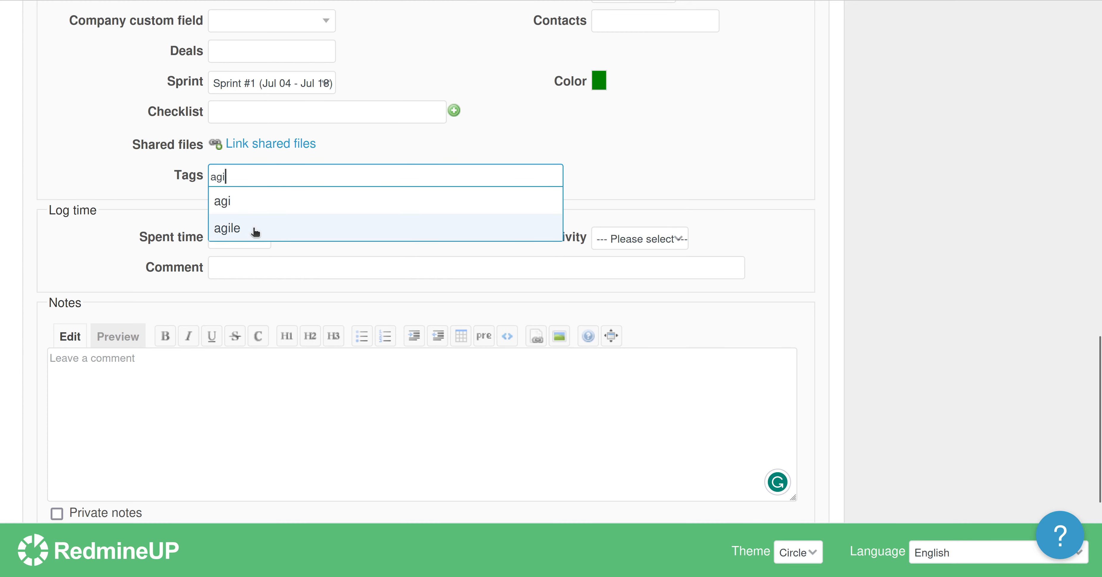
key(ctrl+a)
key(BackSpace)
click(74, 168)
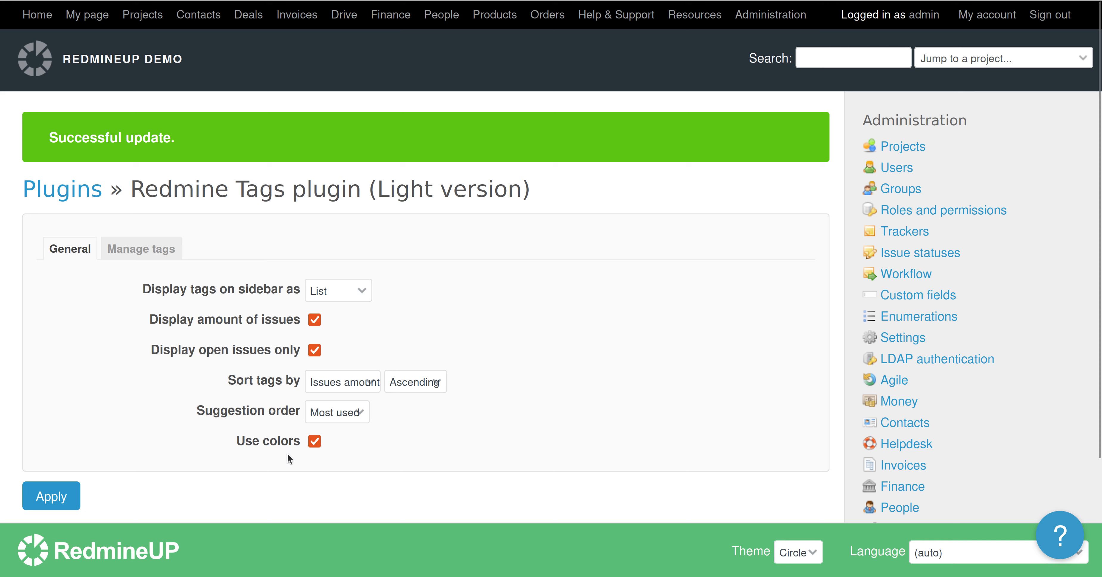
Turn off Use colors in the plugin settings and filter the Agile demo project's issues by the backend sidebar tag.
click(318, 445)
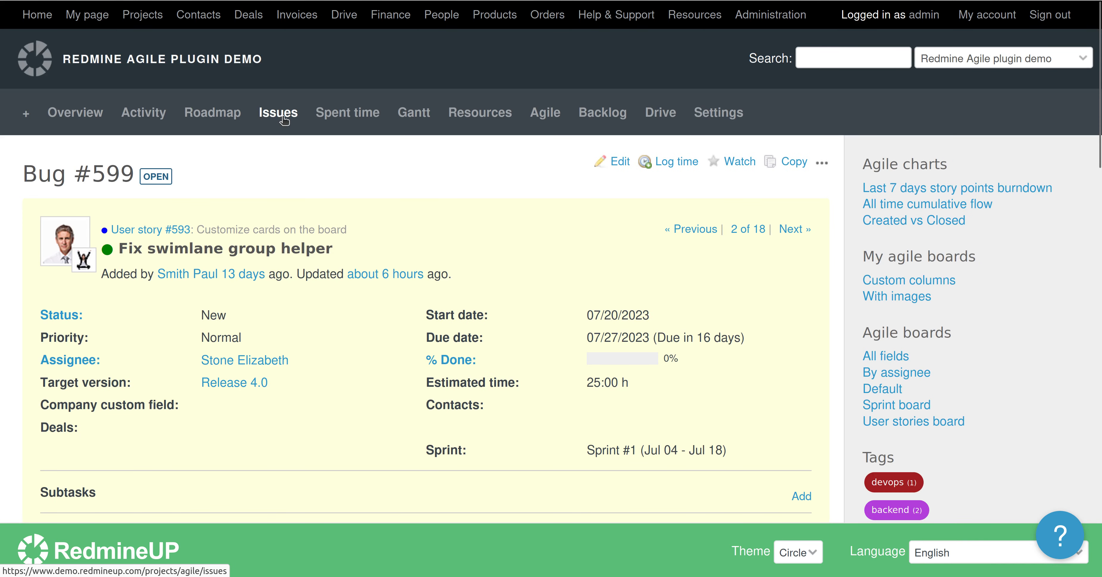
click(284, 121)
scroll(312, 284, down, 5)
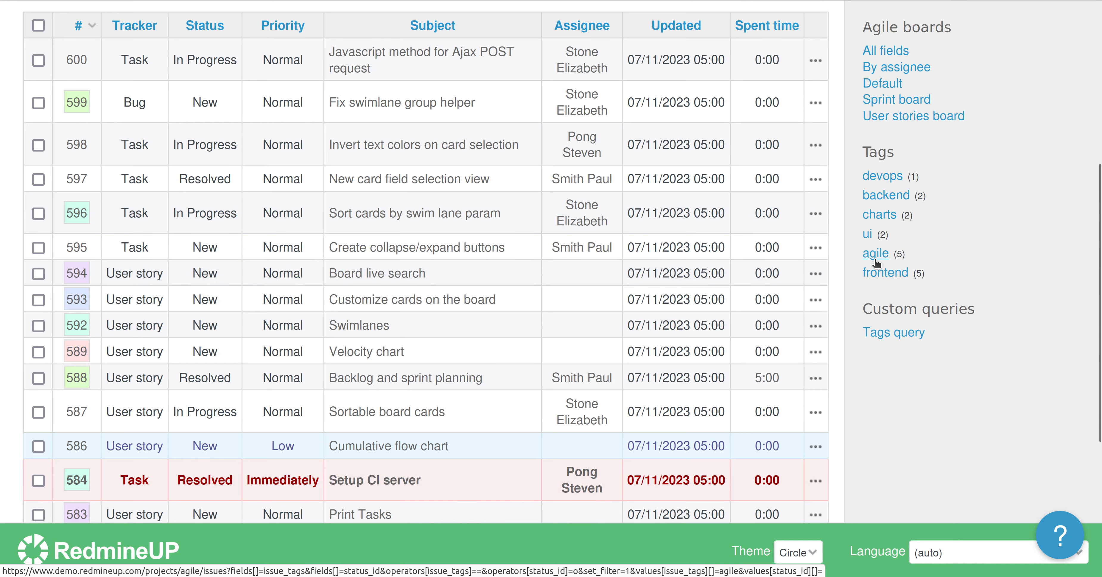
click(880, 198)
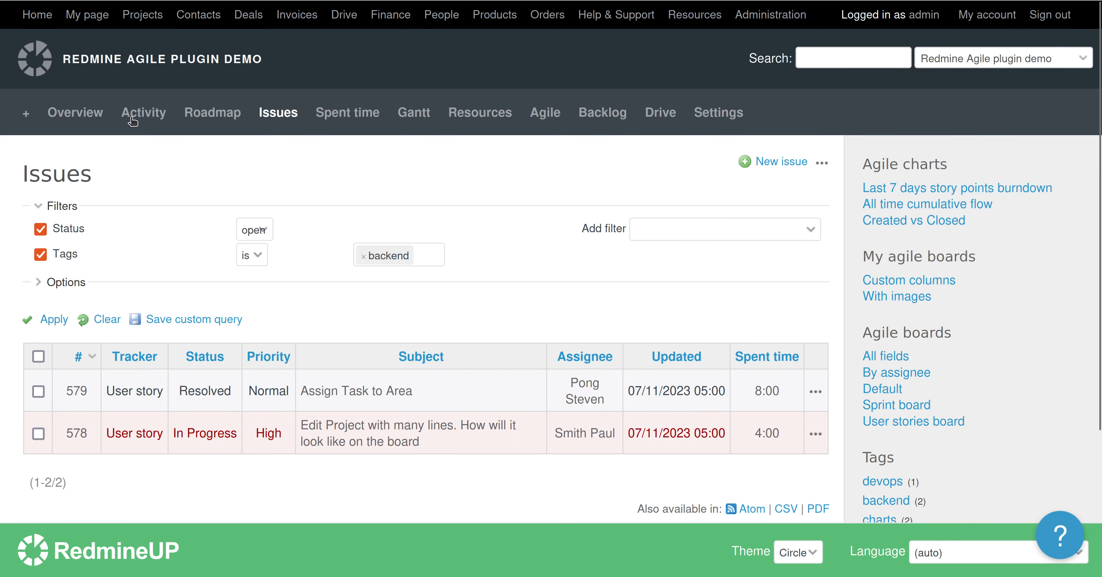
scroll(159, 201, down, 4)
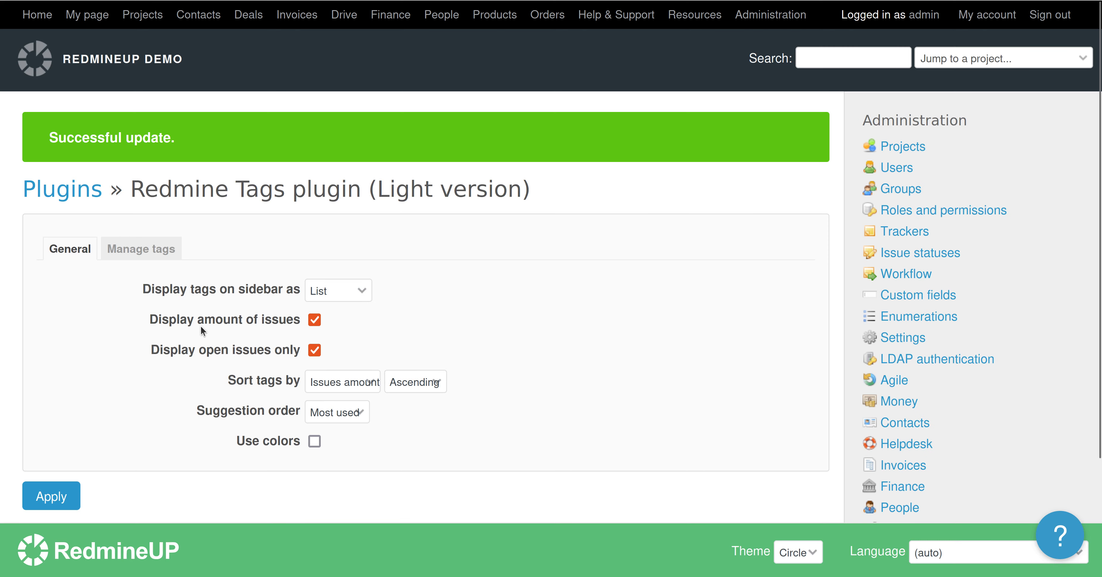
Turn Use colors back on in the plugin settings and check the sidebar tags on the filtered issues page.
click(314, 441)
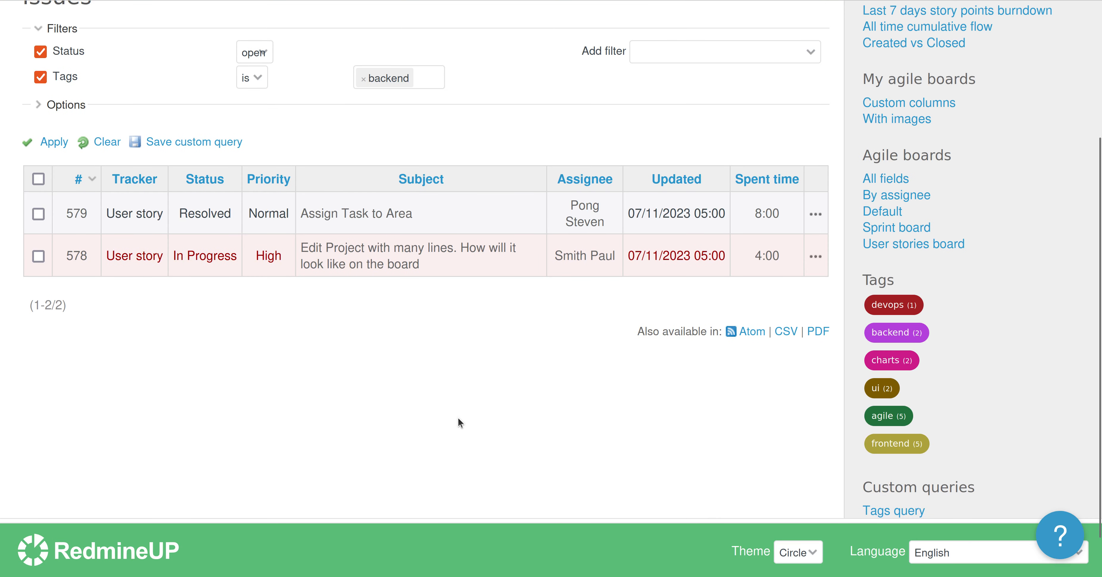
scroll(458, 419, down, 2)
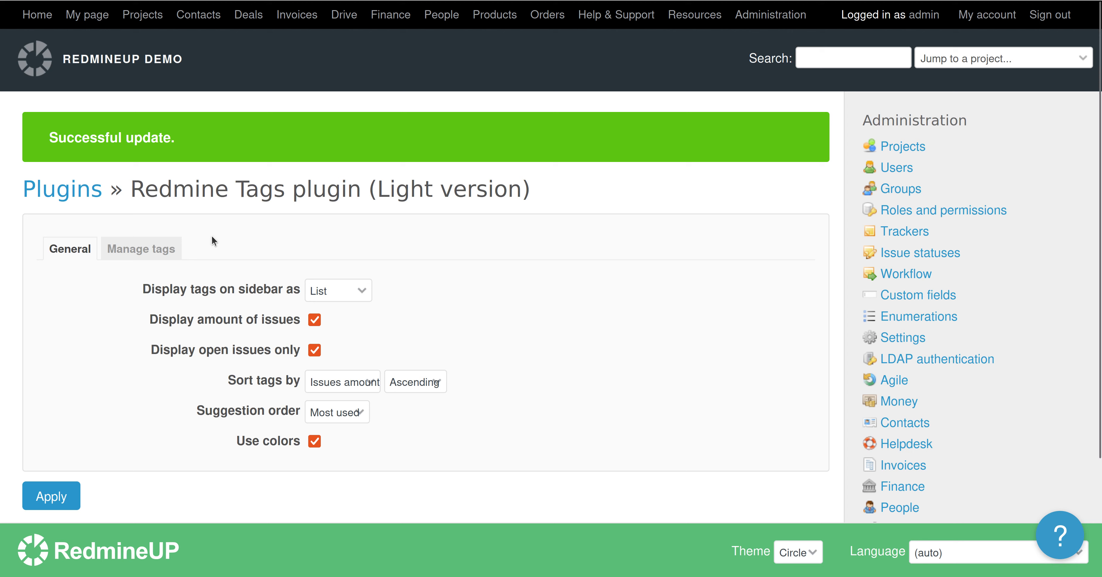
triple_click(166, 288)
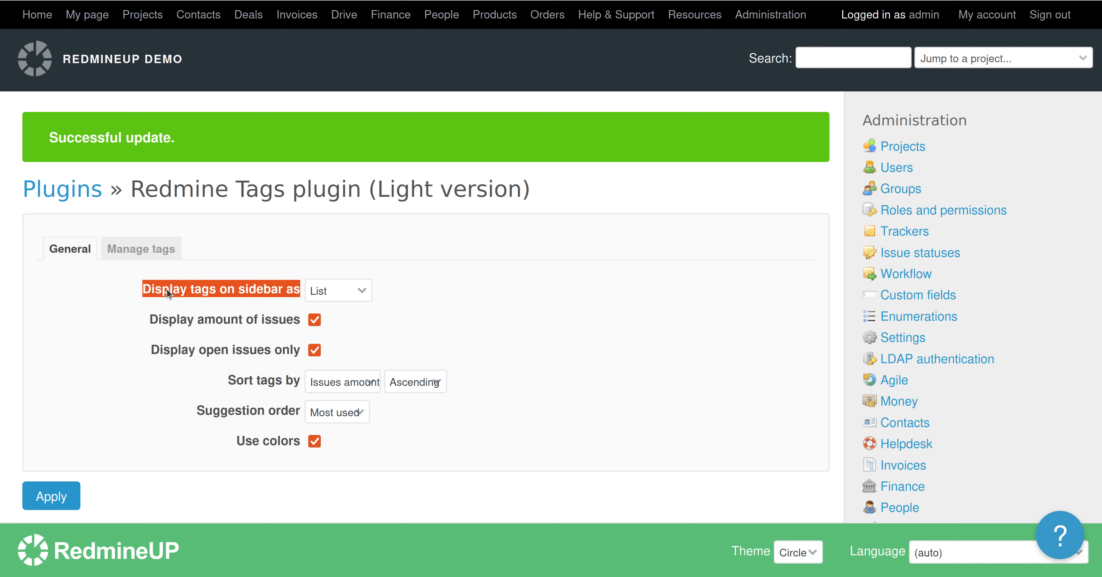
click(166, 288)
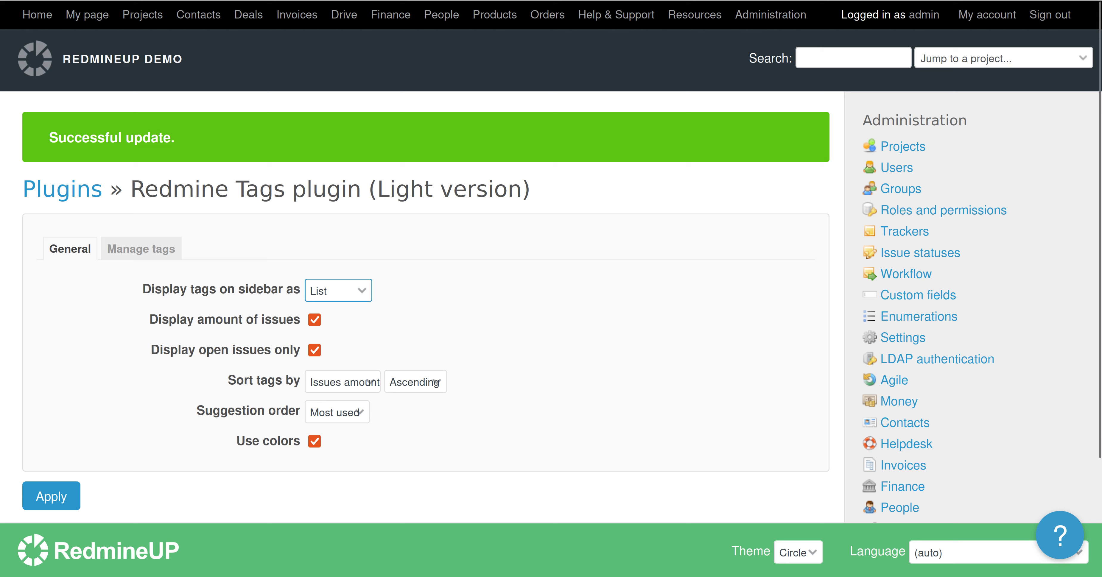
Open the RedmineUP website in a new browser tab and find the Tags plugin documentation in its Help & Support center.
key(ctrl+t)
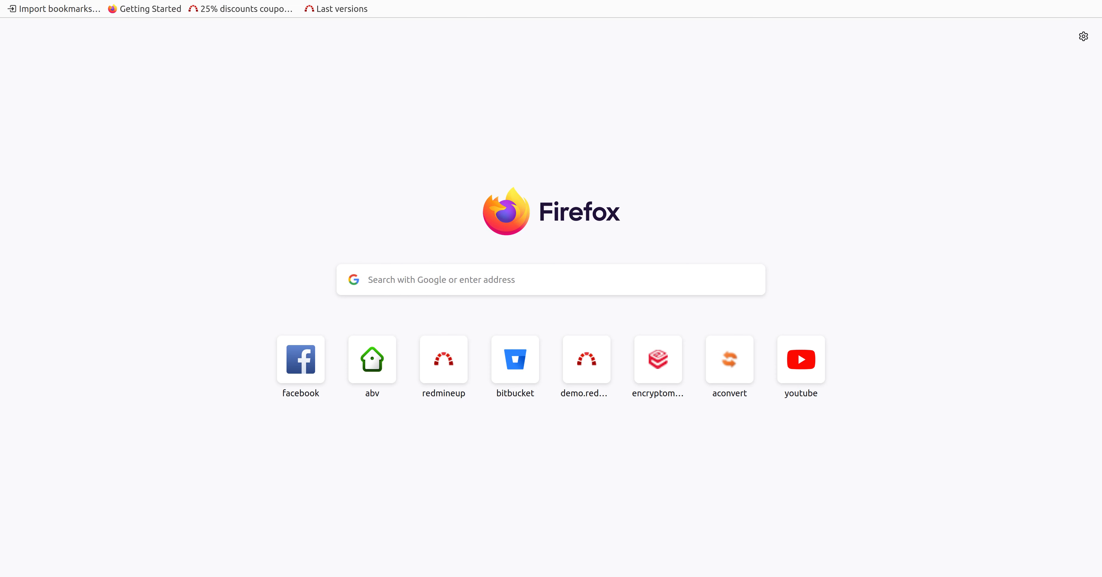
click(248, 6)
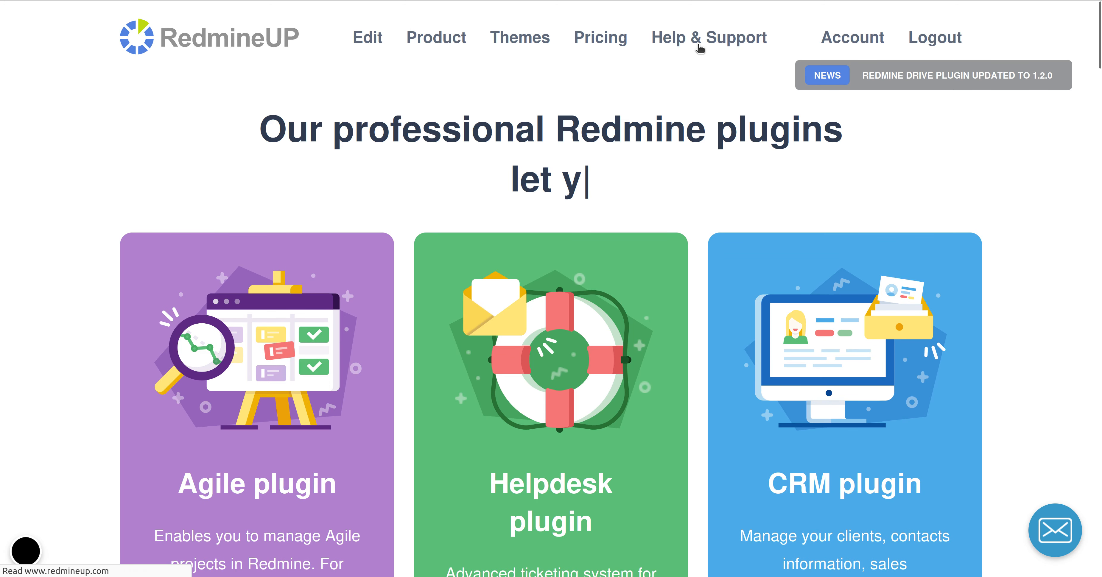
click(699, 47)
key(ctrl+f)
text(tags)
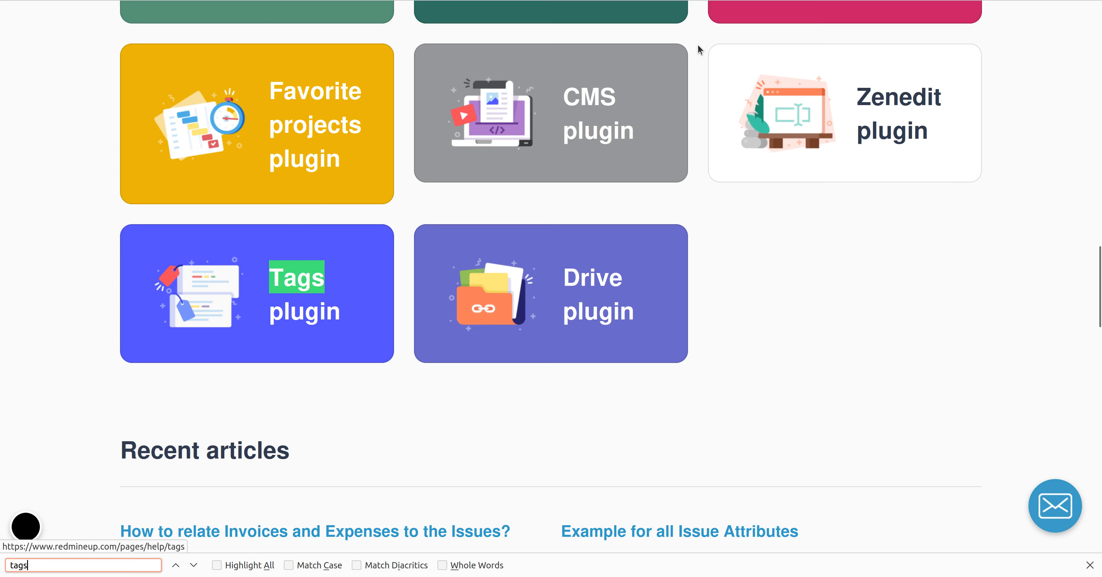
click(319, 273)
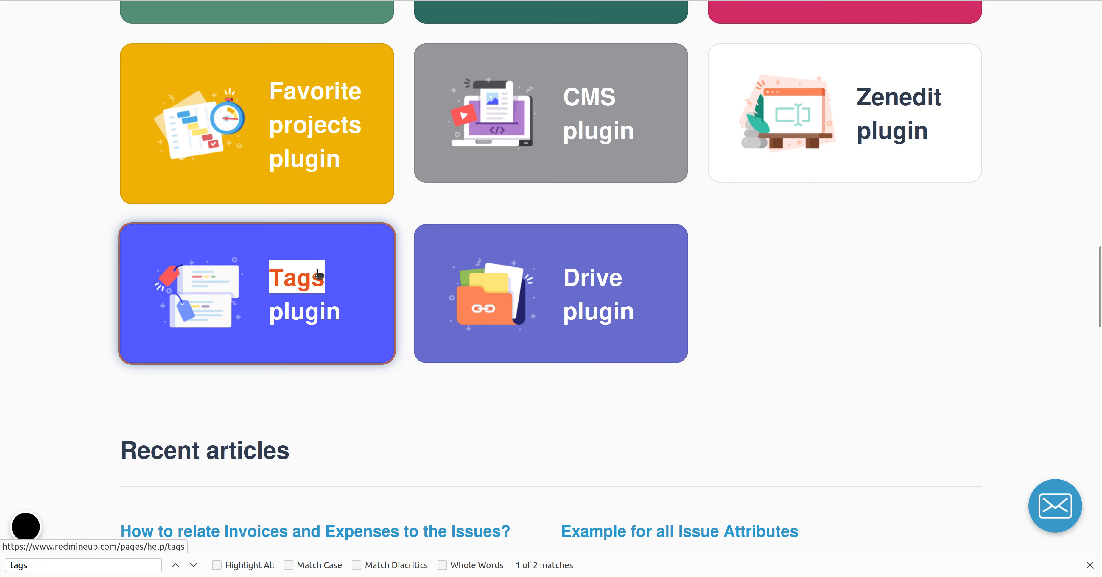
Open the article "The main features of Tags plugin" and look through its tag creation and three-way view sections.
scroll(275, 315, down, 5)
scroll(274, 315, down, 3)
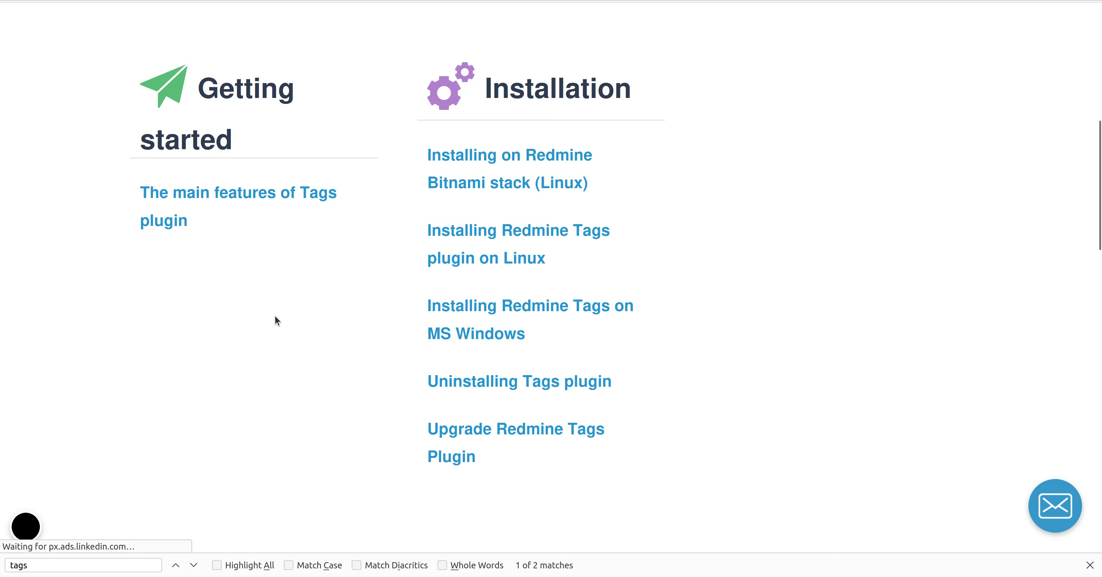
click(228, 198)
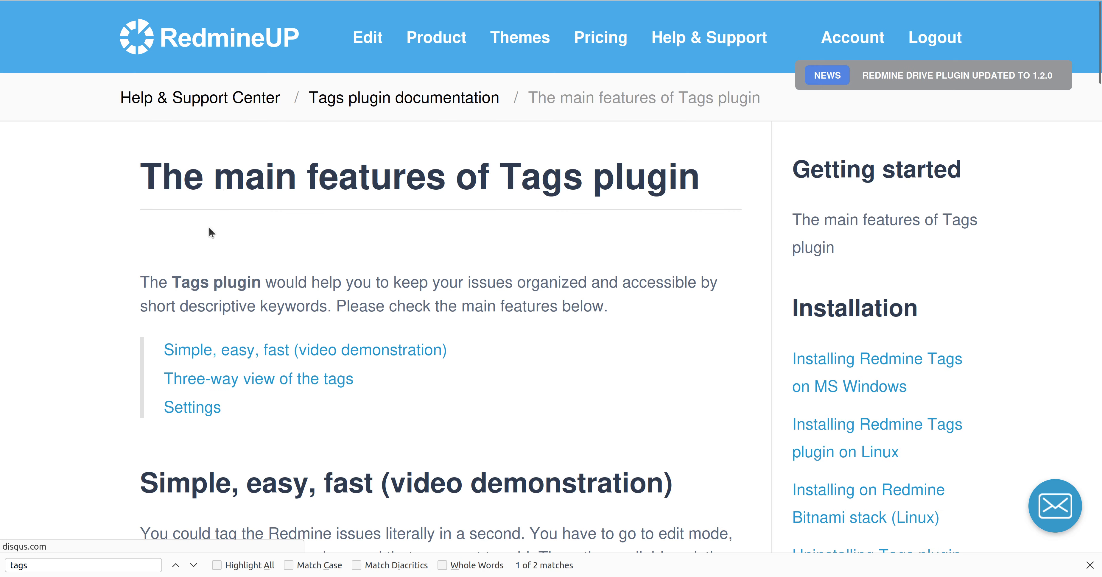
scroll(209, 233, down, 3)
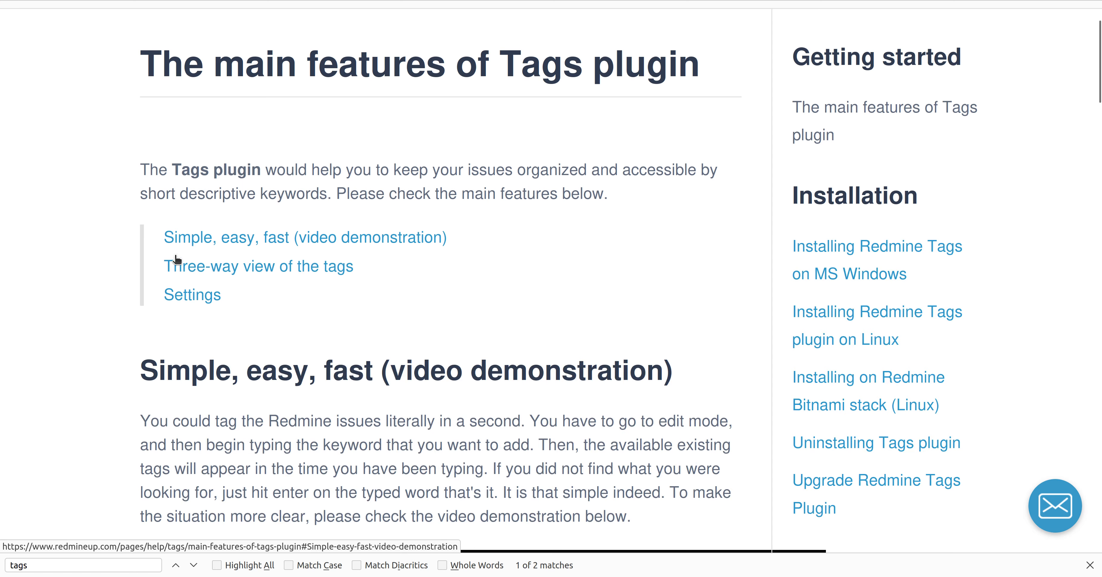
scroll(132, 304, down, 9)
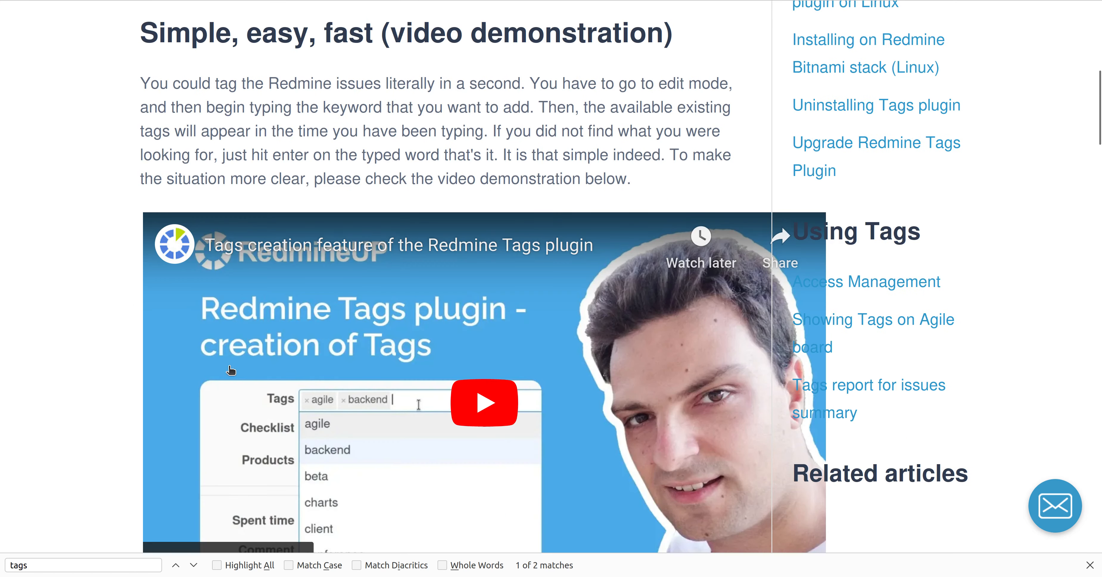
scroll(229, 374, down, 15)
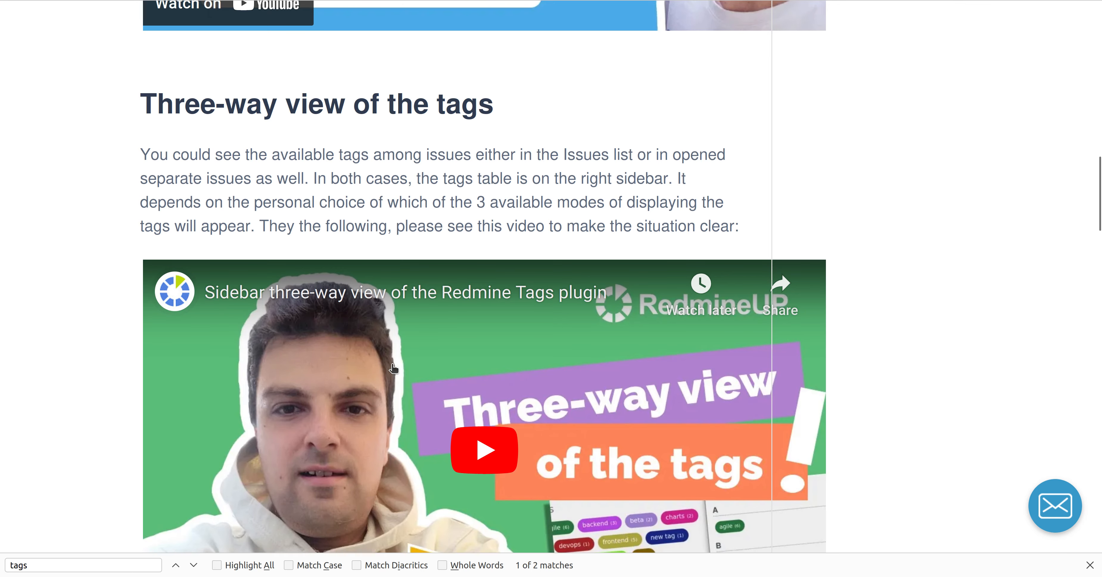
scroll(393, 368, down, 2)
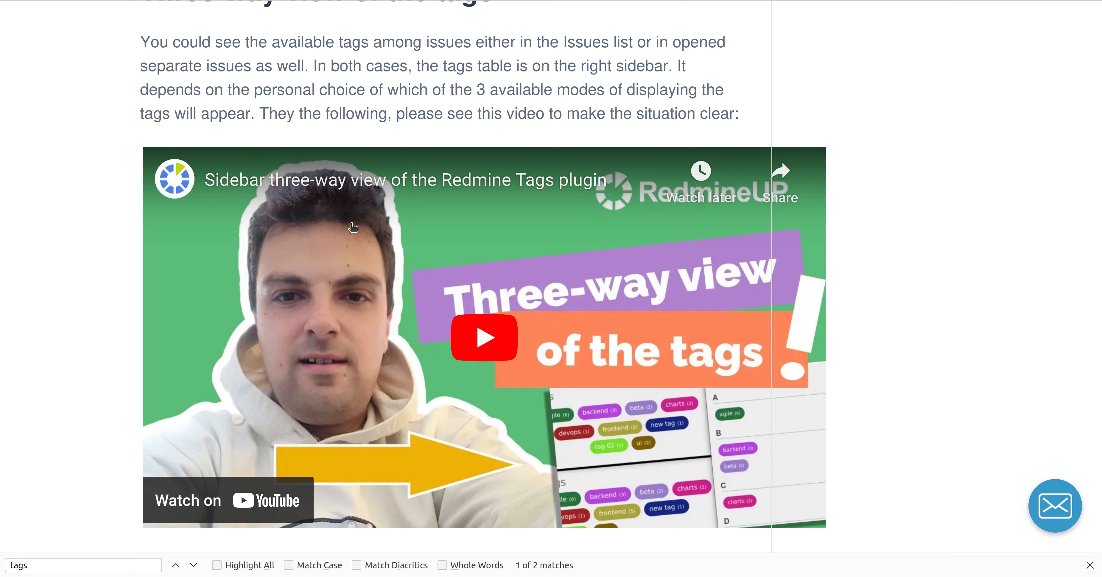
scroll(248, 109, up, 2)
scroll(246, 104, up, 10)
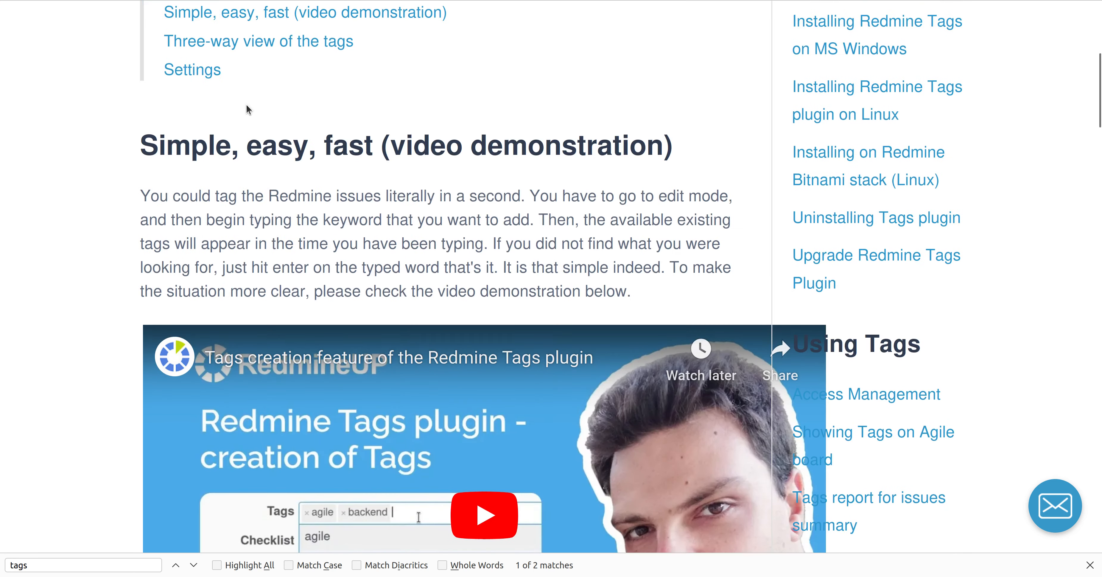
scroll(246, 103, up, 4)
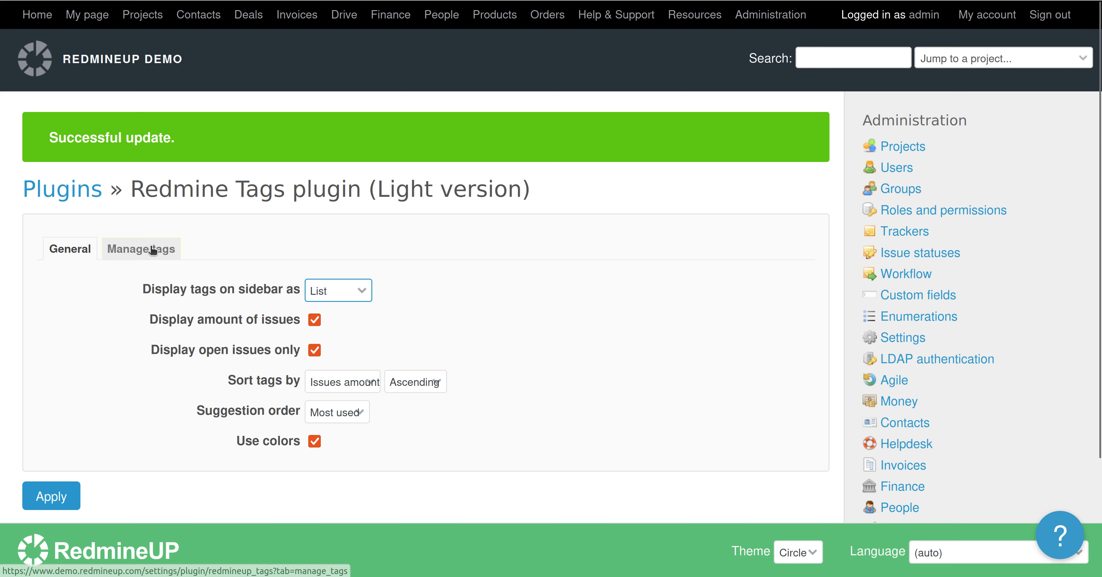
Return to the plugin settings, examine the tag management list and view the backend tag's edit form without changing it.
click(152, 250)
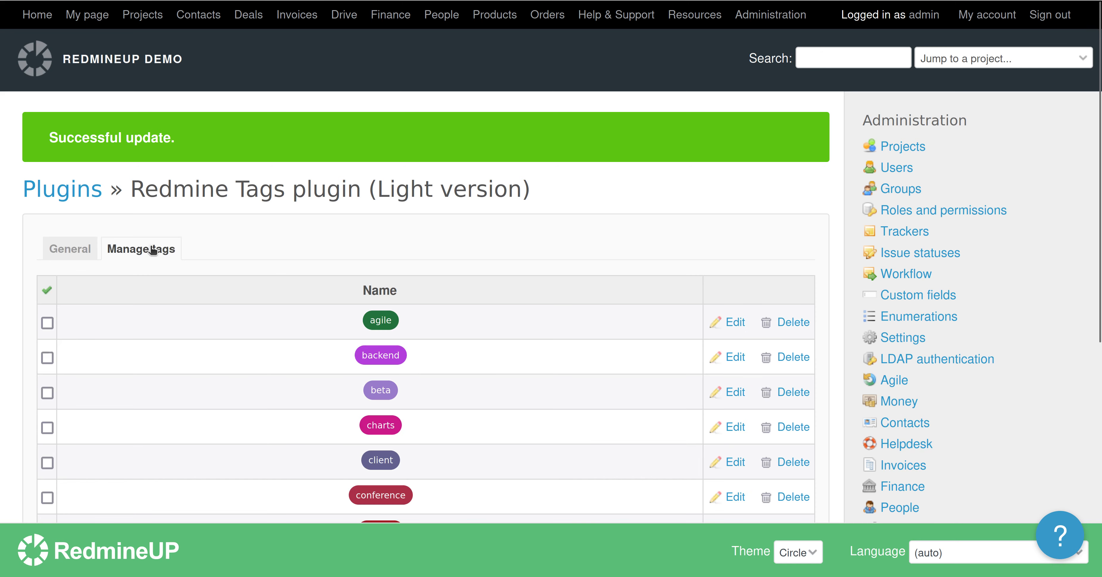
scroll(181, 292, down, 2)
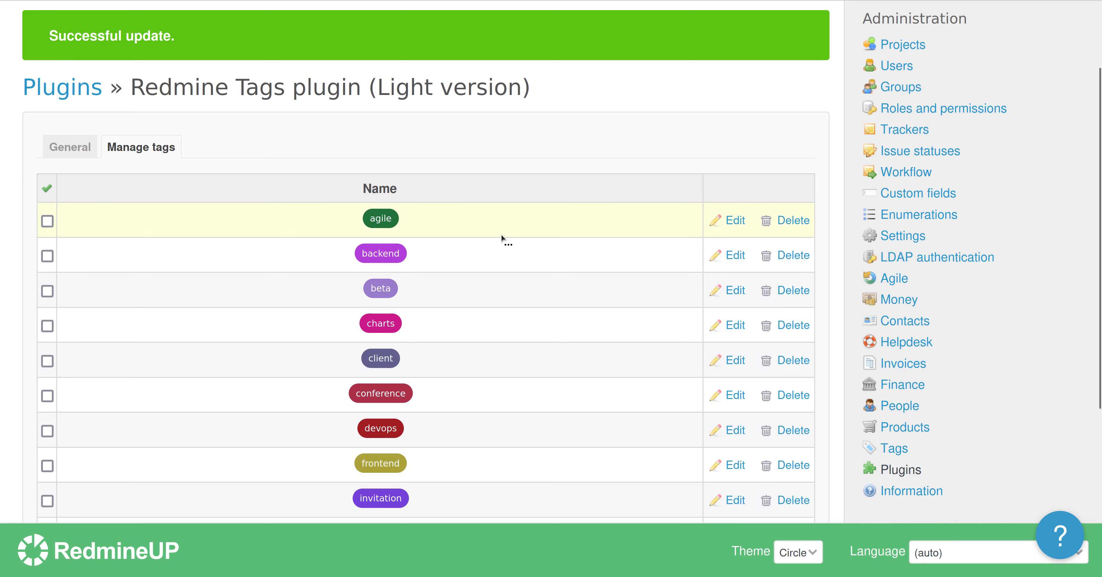
click(734, 259)
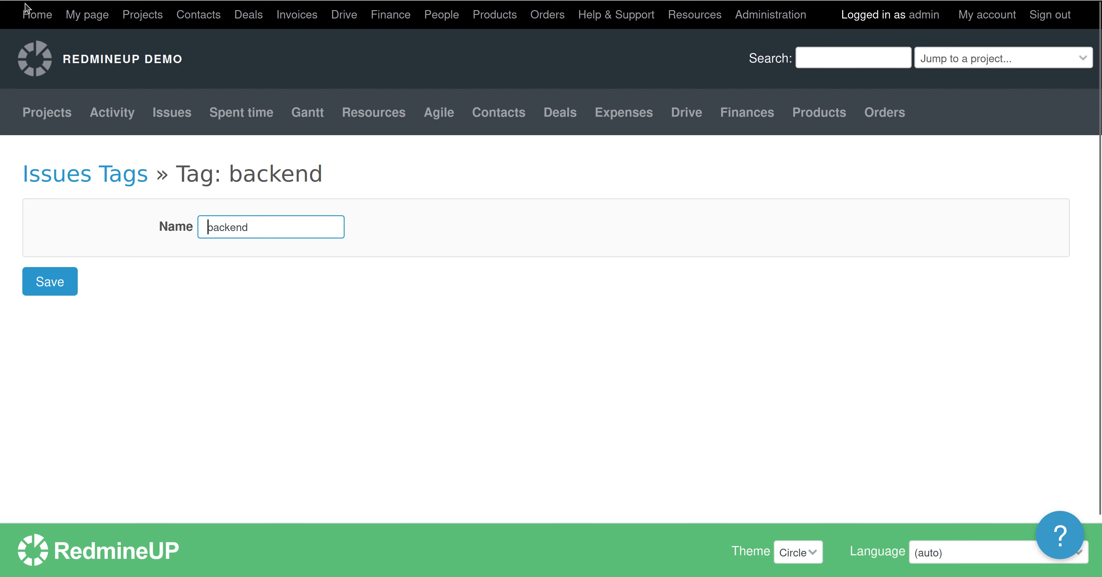
key(alt+Left)
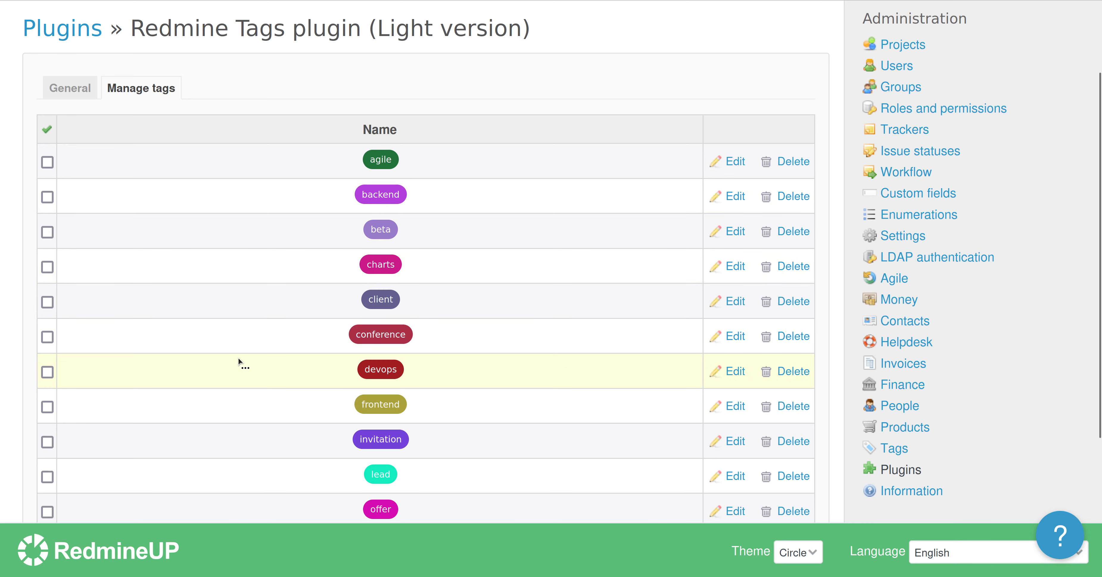
scroll(241, 374, down, 2)
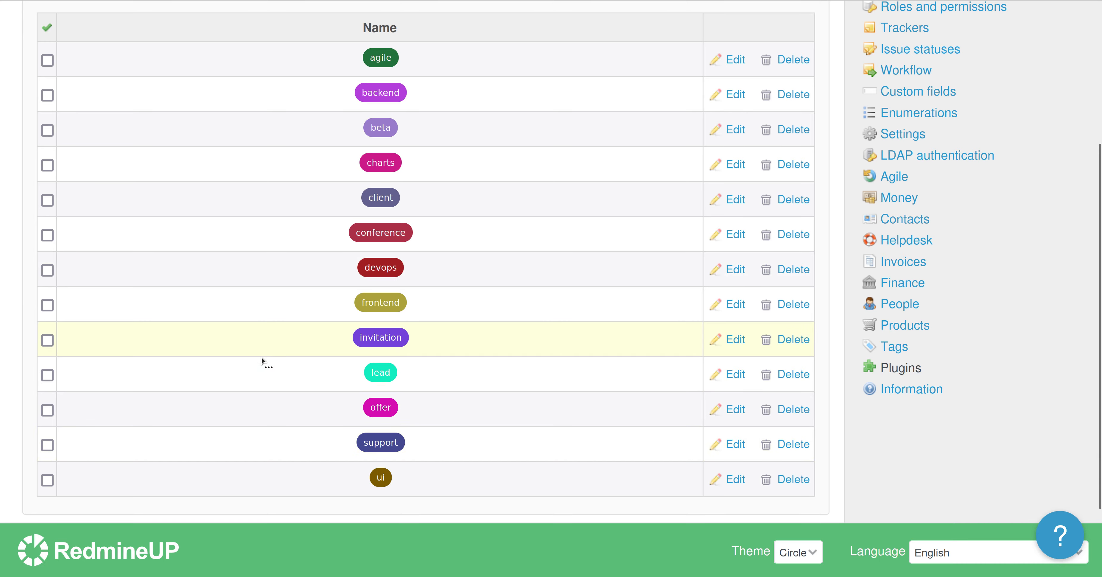
Rename the agile tag to "agile tag" in the tag management list and save it.
scroll(252, 360, down, 2)
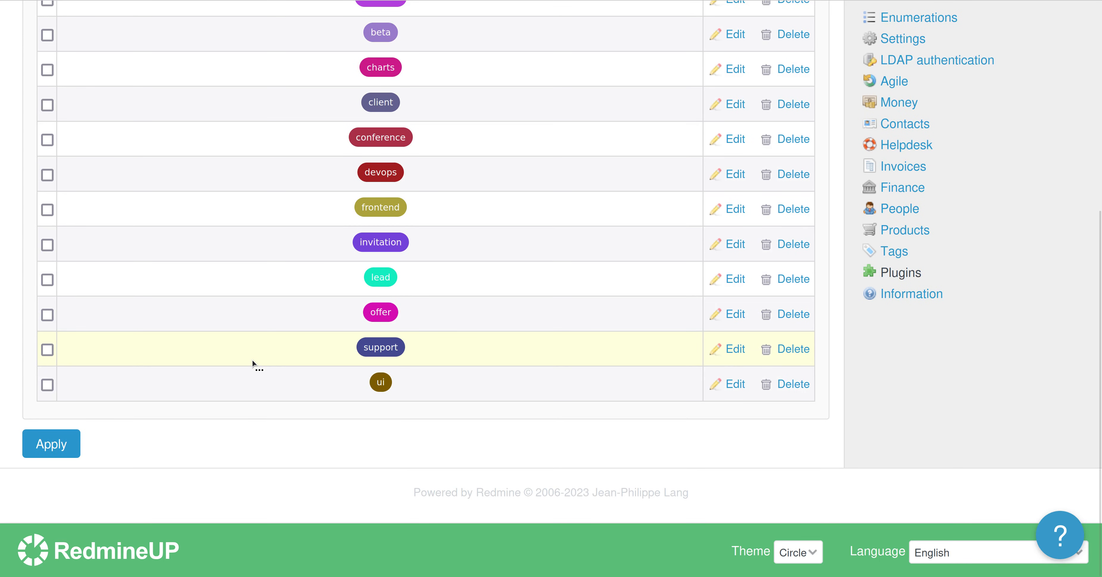
scroll(252, 358, up, 4)
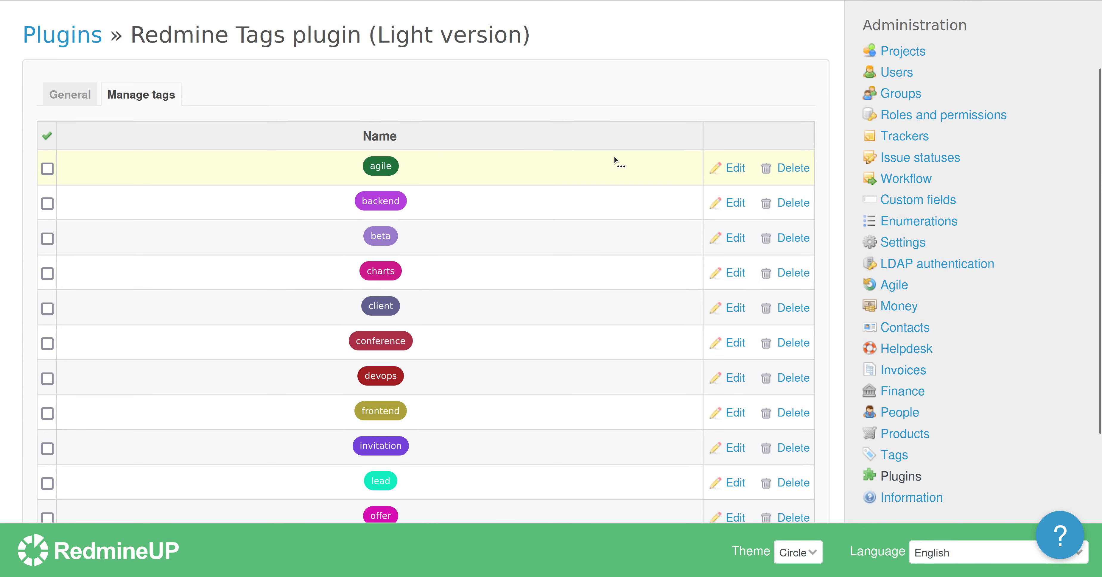
click(735, 170)
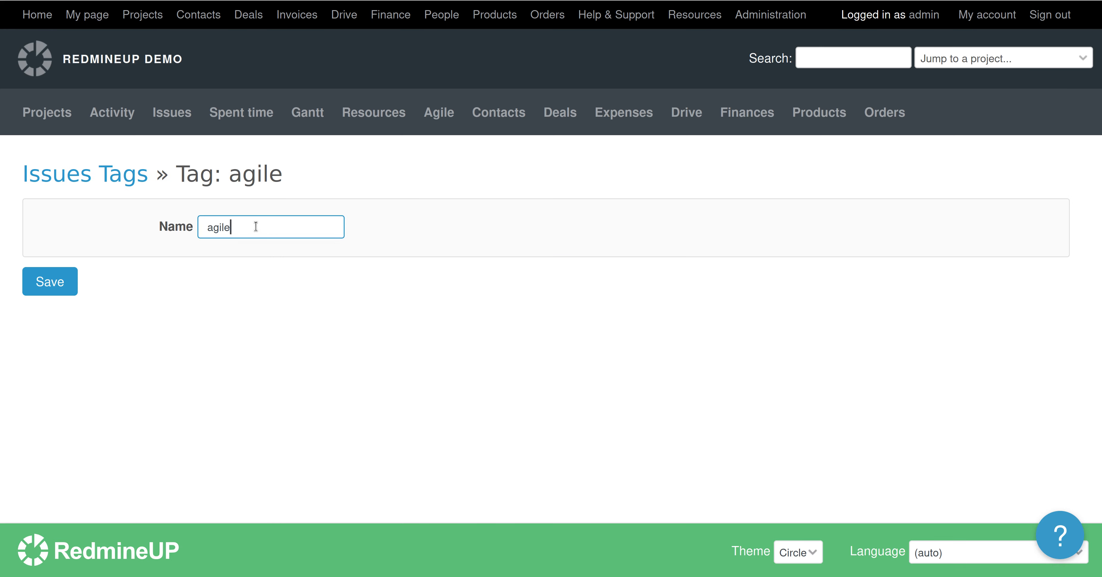
text(tag)
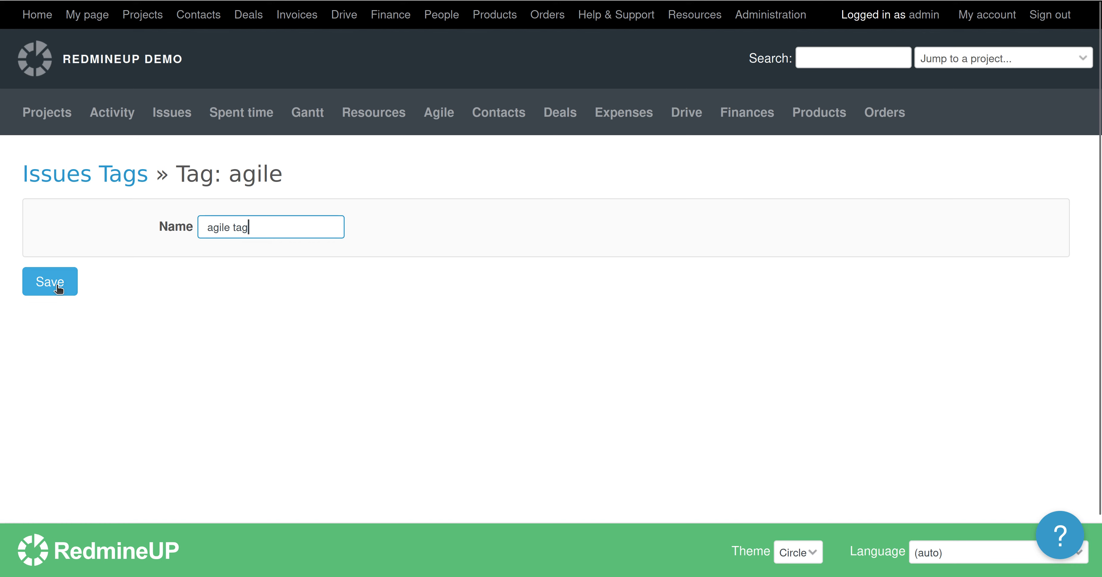
click(26, 286)
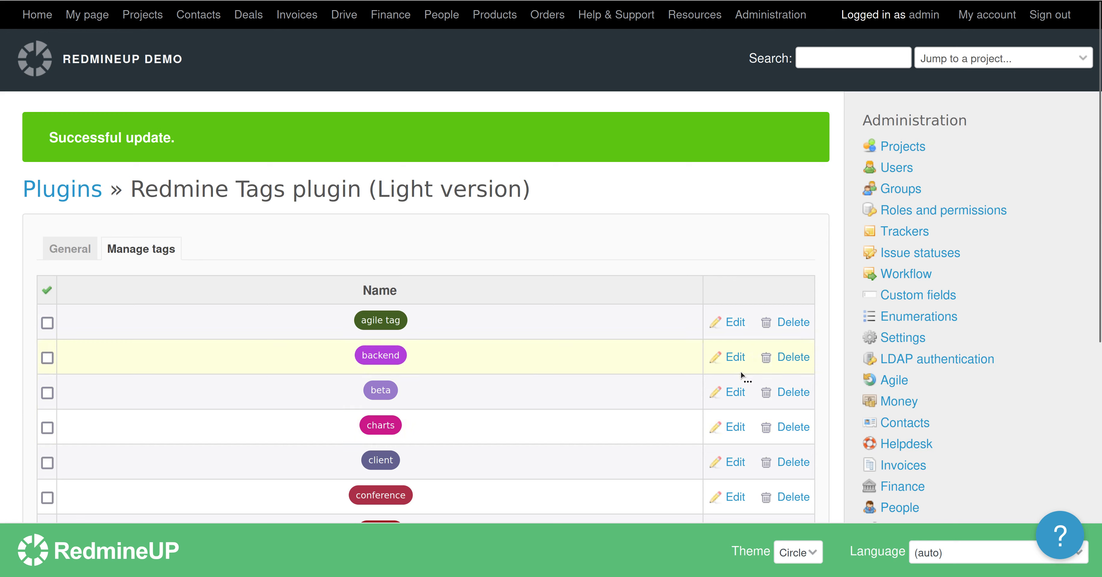
Rename the backend tag to "backend tag 2" and save it.
click(739, 356)
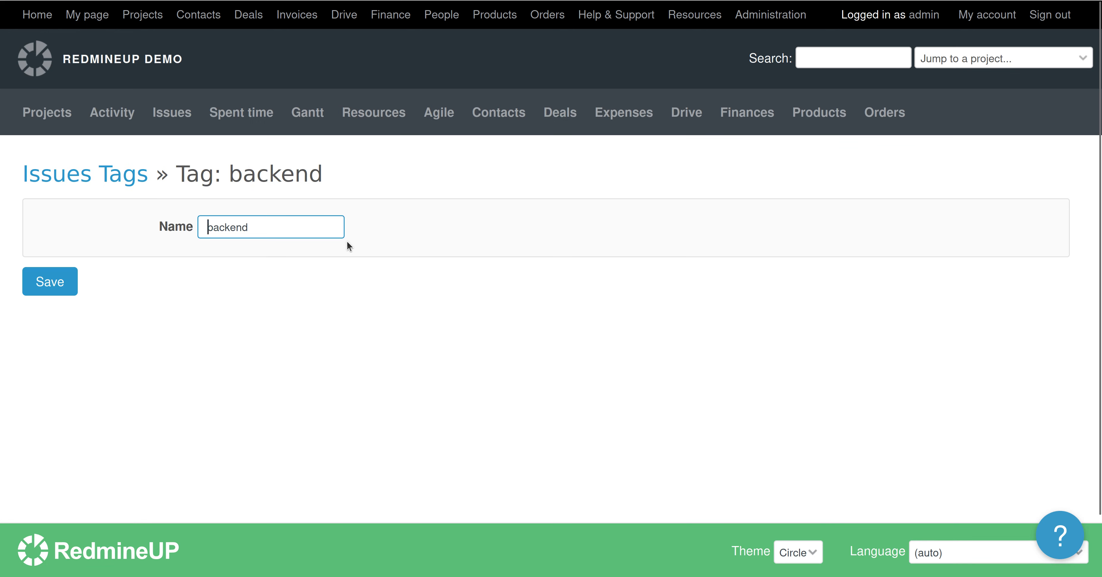
click(315, 229)
text(tag 2)
click(53, 293)
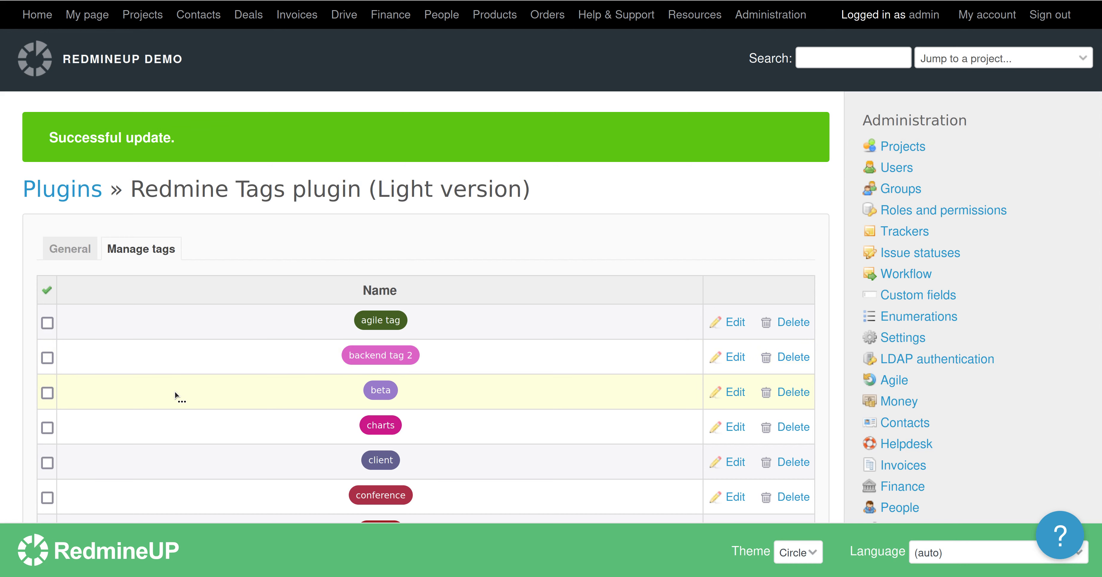
scroll(175, 390, down, 5)
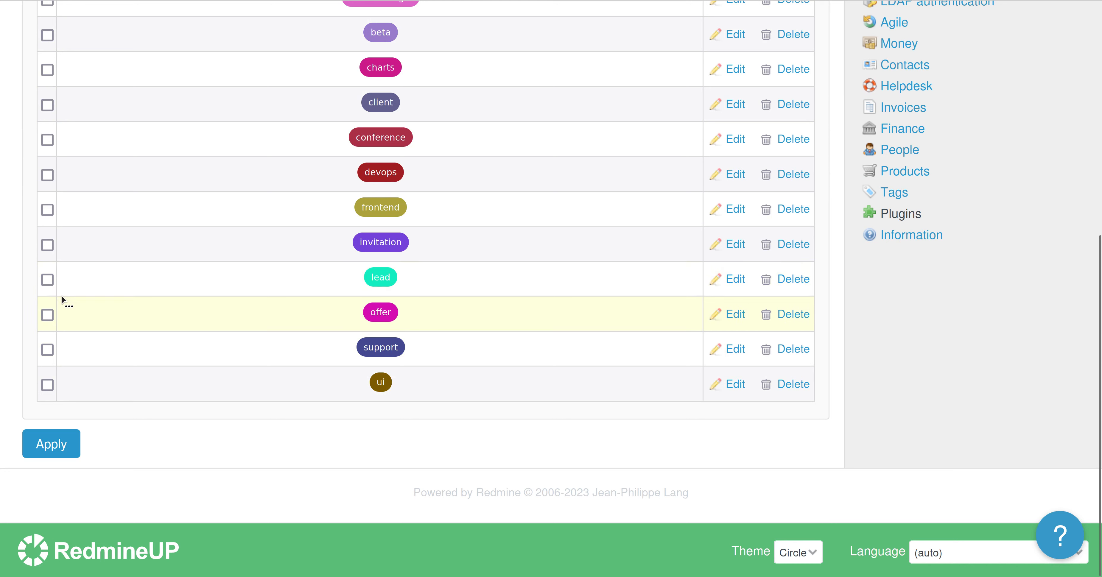
click(49, 319)
click(48, 350)
click(48, 385)
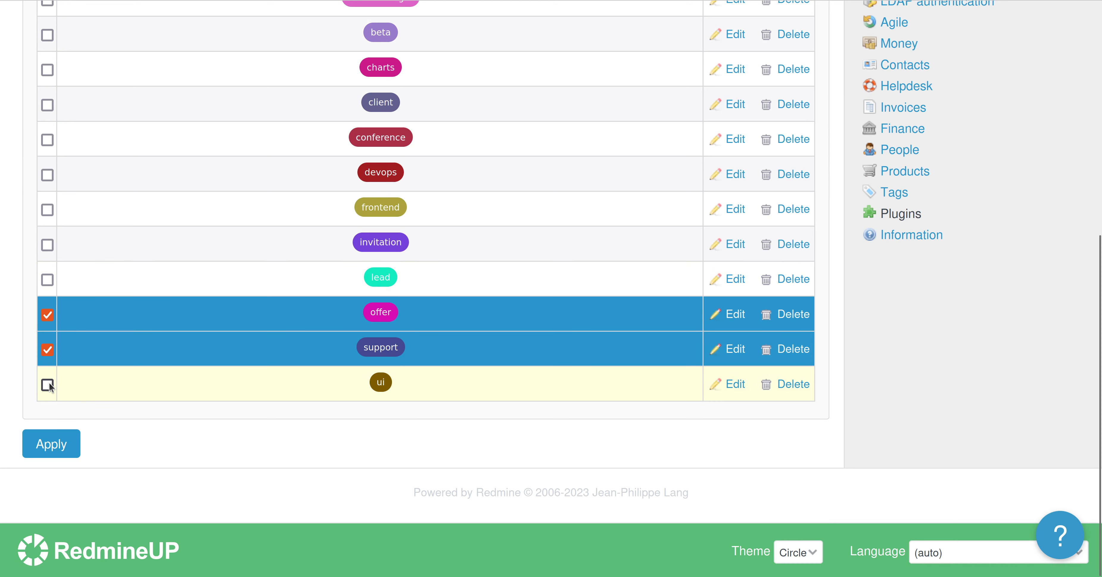
scroll(460, 457, up, 1)
click(473, 480)
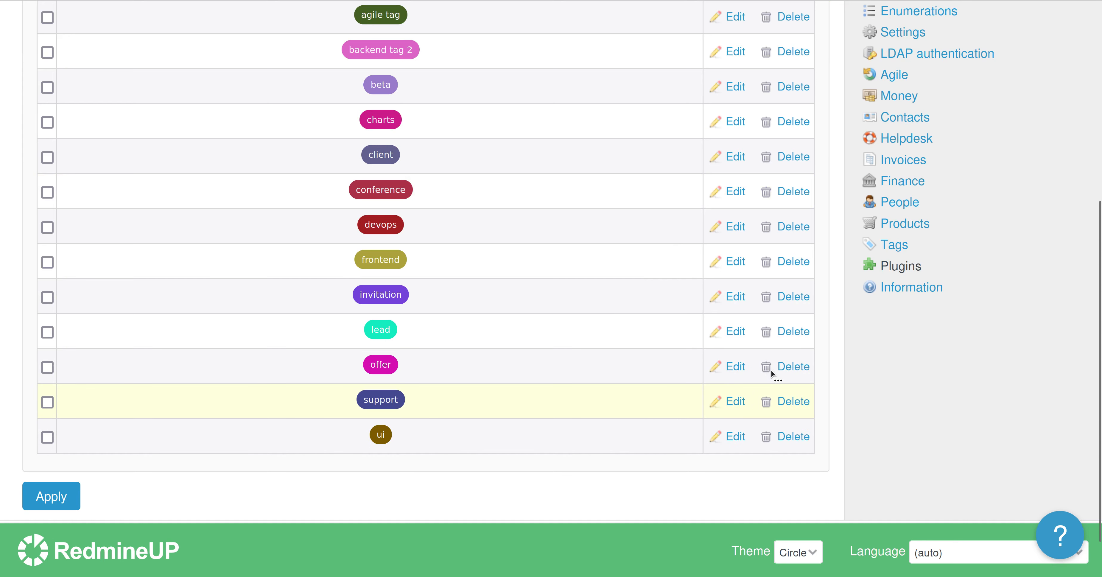
Delete the offer tag and look over the remaining tags in the management list.
click(798, 369)
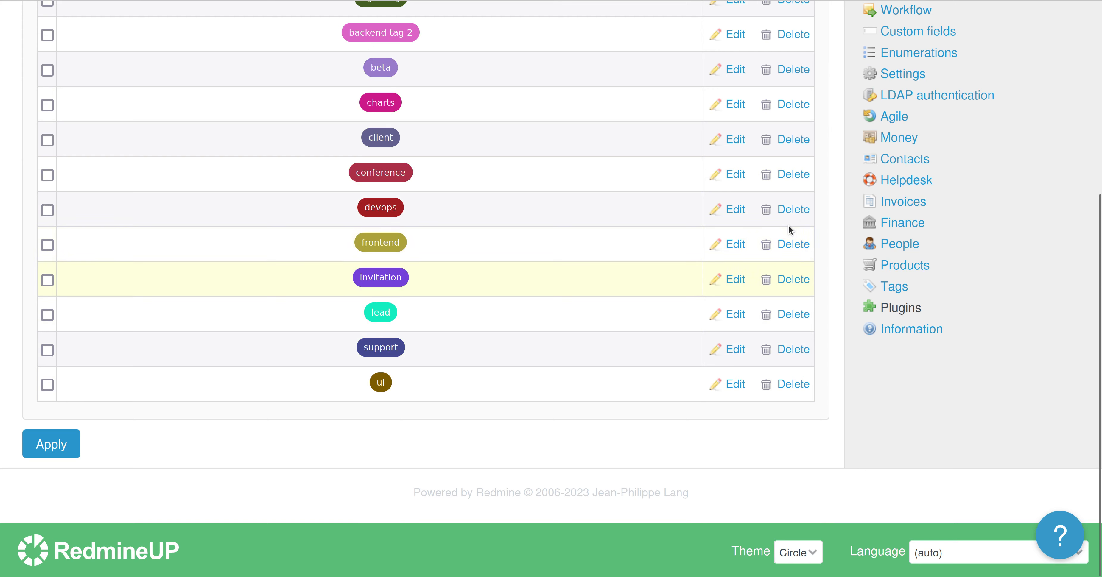
scroll(641, 255, up, 5)
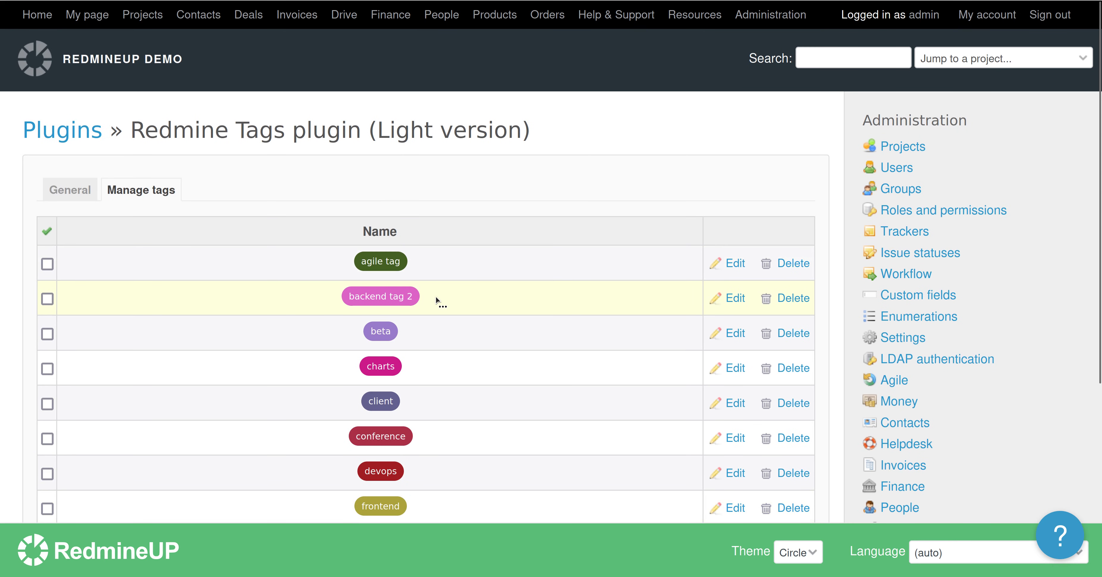
scroll(424, 315, down, 5)
scroll(422, 316, up, 5)
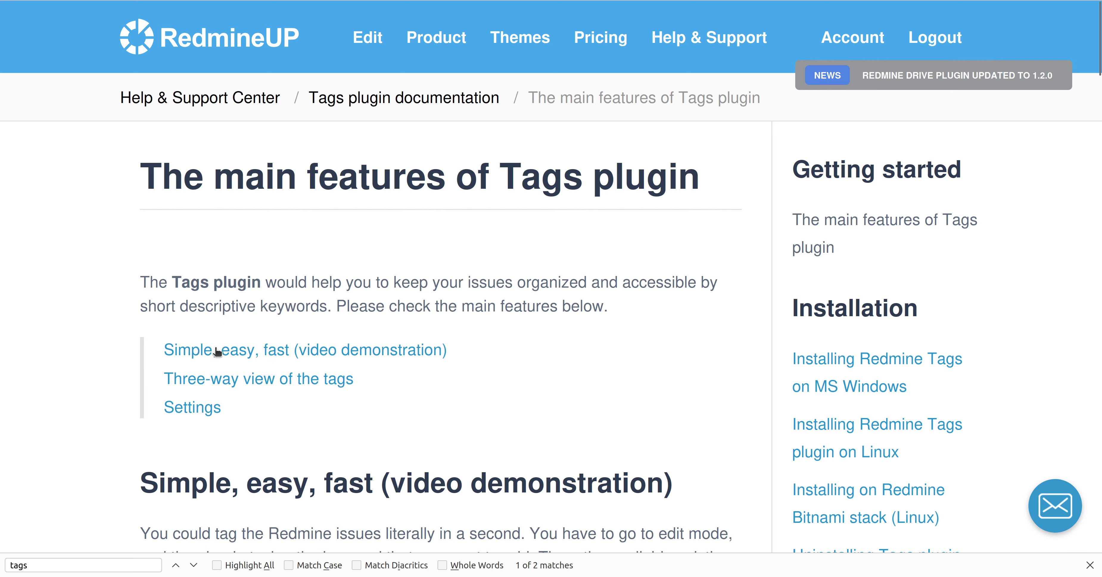
Review the tag creation section of the Tags plugin features article, and return to the plugin settings to look over the tag list.
scroll(306, 456, down, 5)
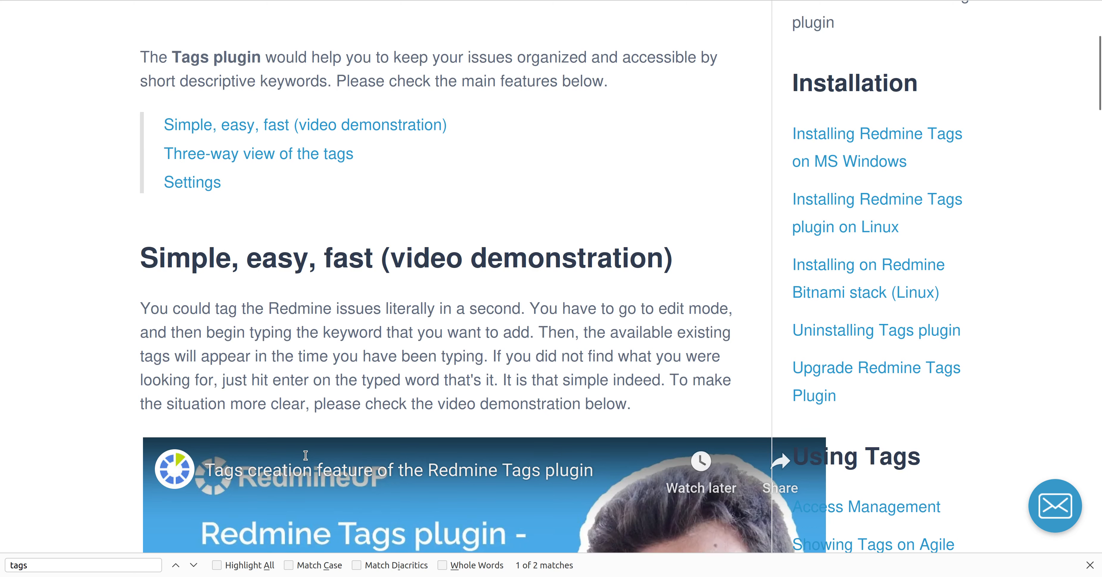
scroll(306, 455, down, 7)
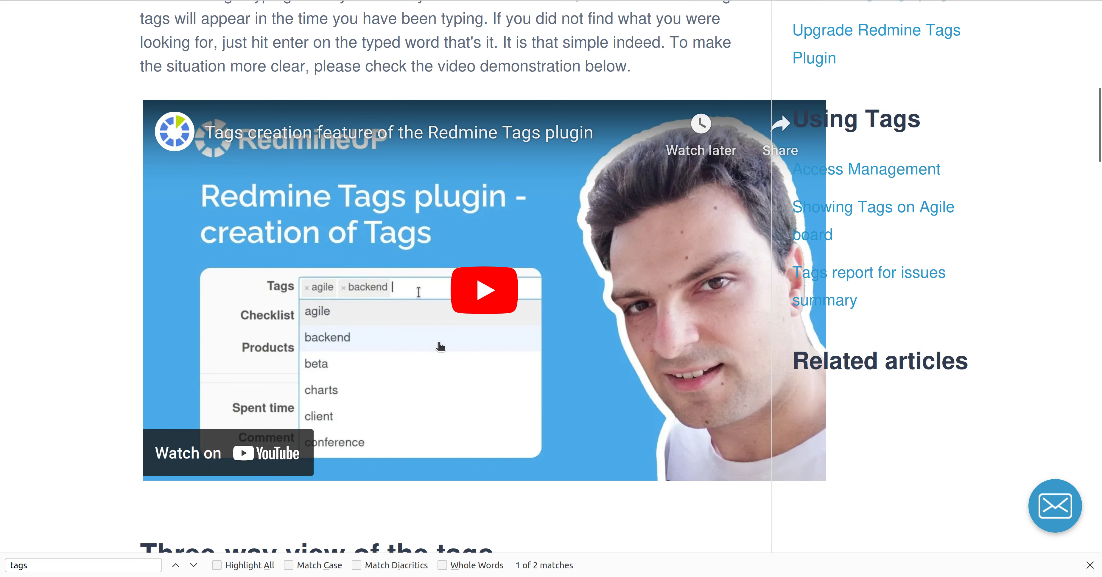
scroll(440, 347, down, 5)
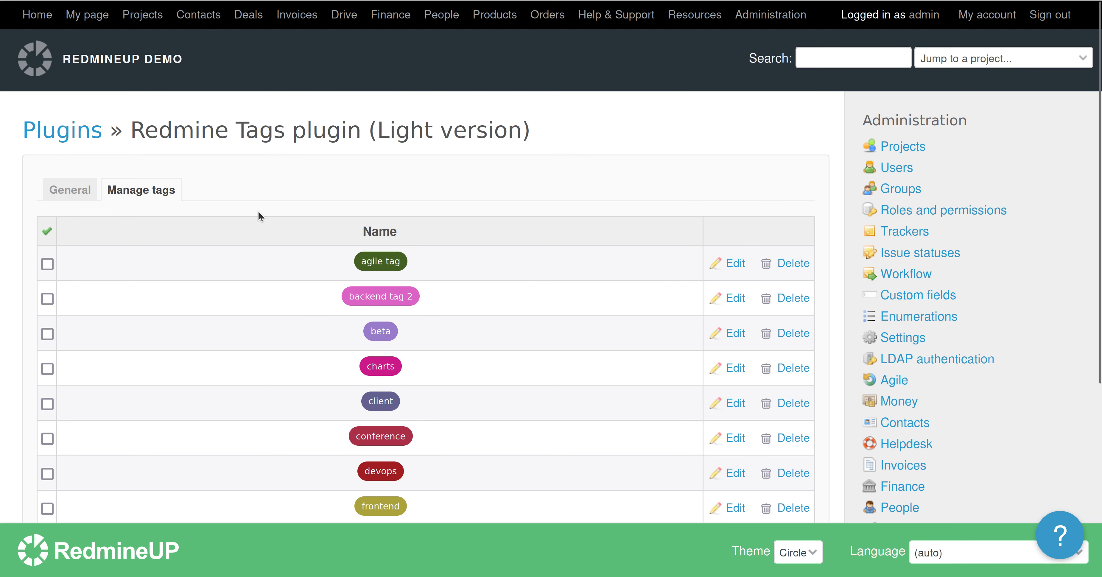
scroll(259, 211, down, 5)
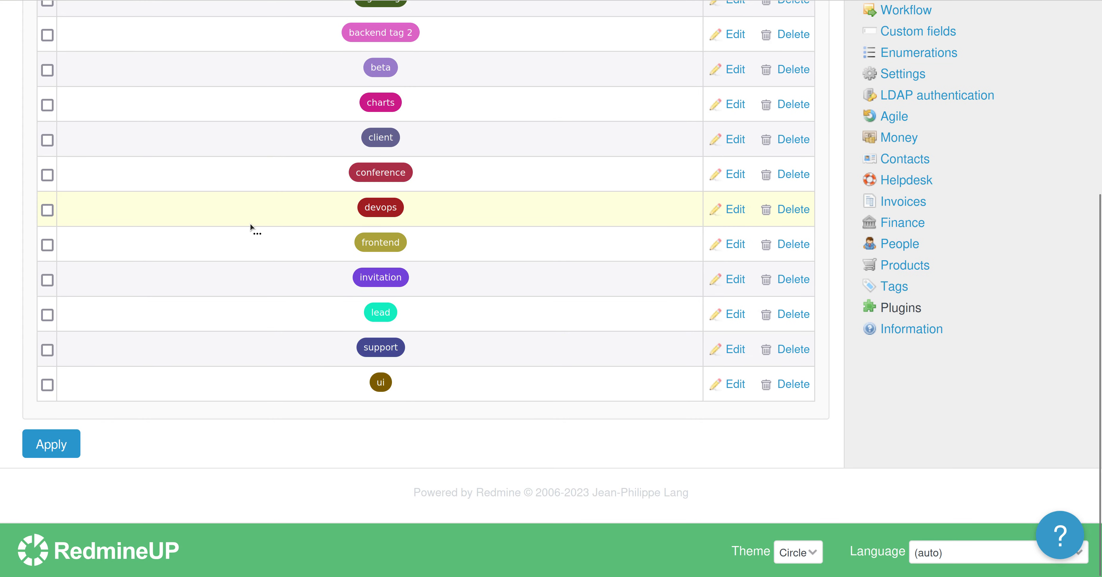
scroll(250, 224, up, 4)
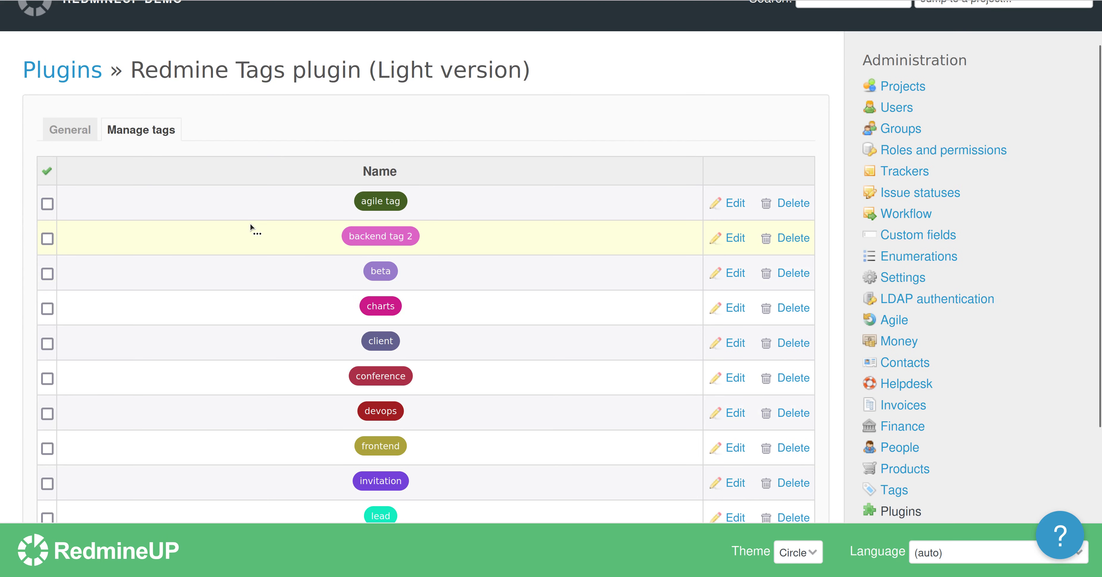
scroll(250, 223, up, 2)
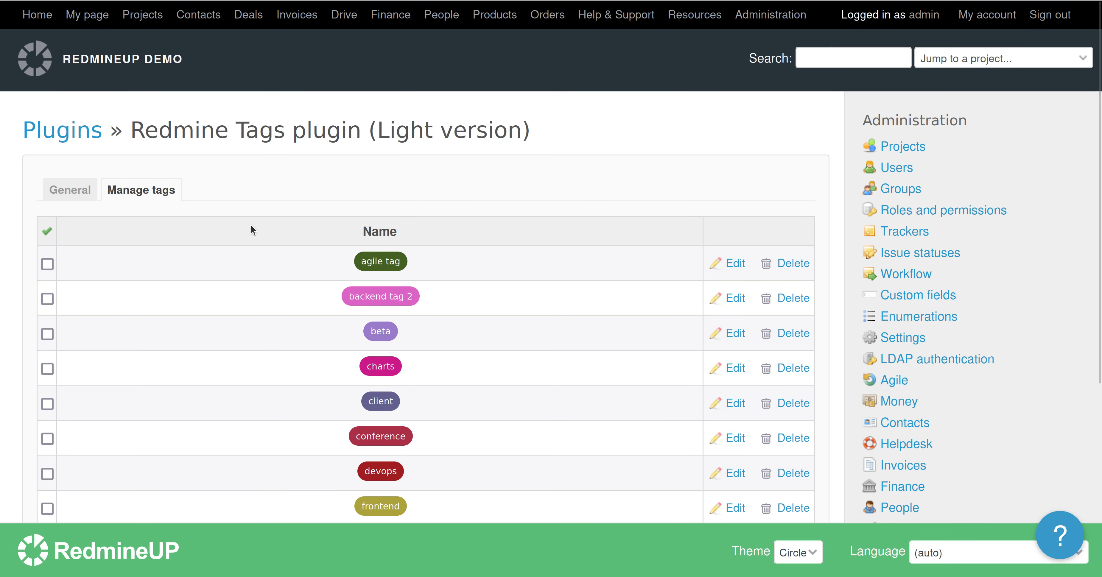